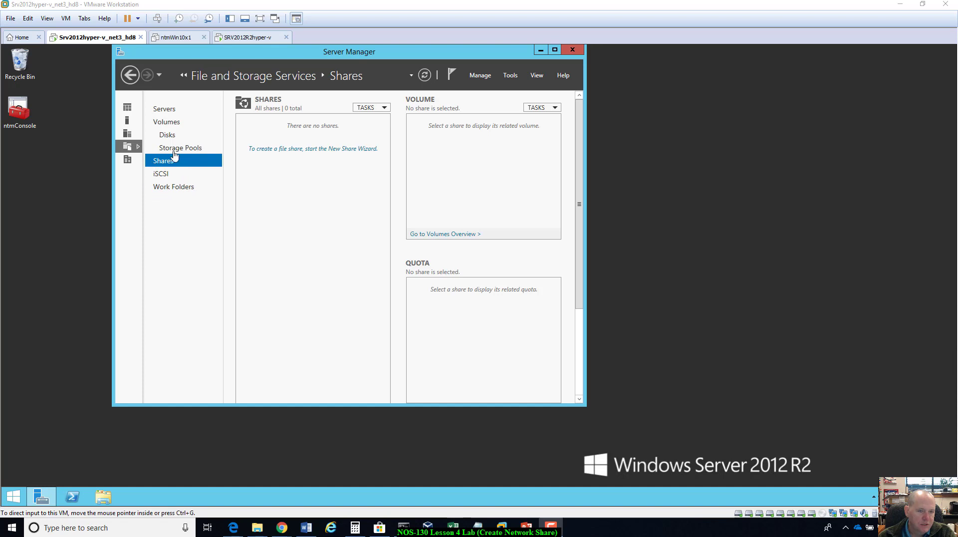
Step: Create a new folder named sharetest1 on the server desktop
{"action": "left_click", "coordinate": [380, 52]}
{"action": "left_click_drag", "start_coordinate": [380, 52], "coordinate": [538, 60]}
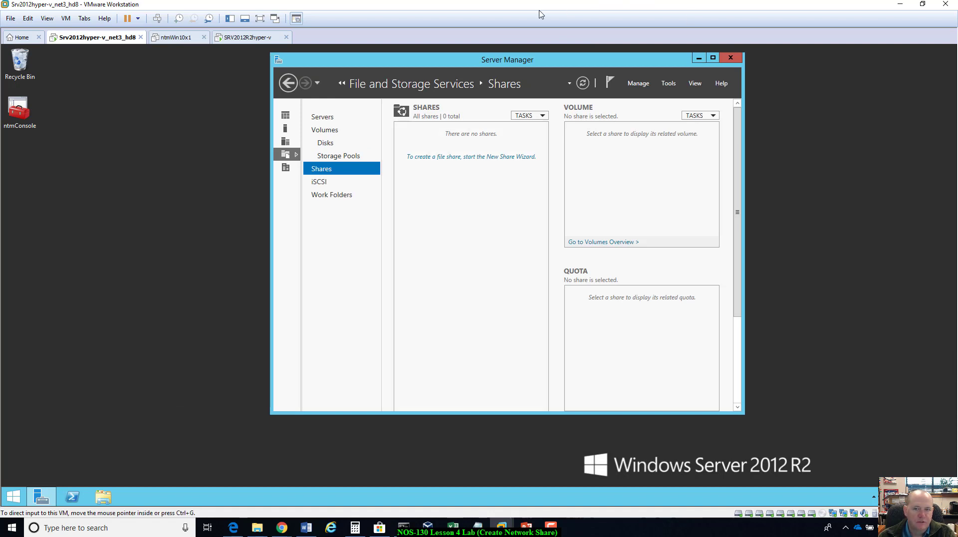
{"action": "right_click", "coordinate": [72, 215]}
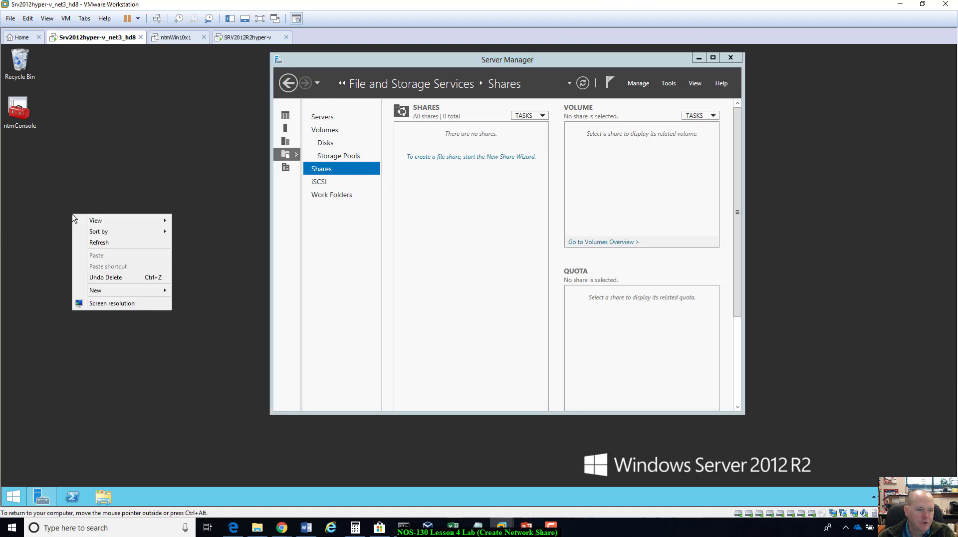
{"action": "mouse_move", "coordinate": [160, 292]}
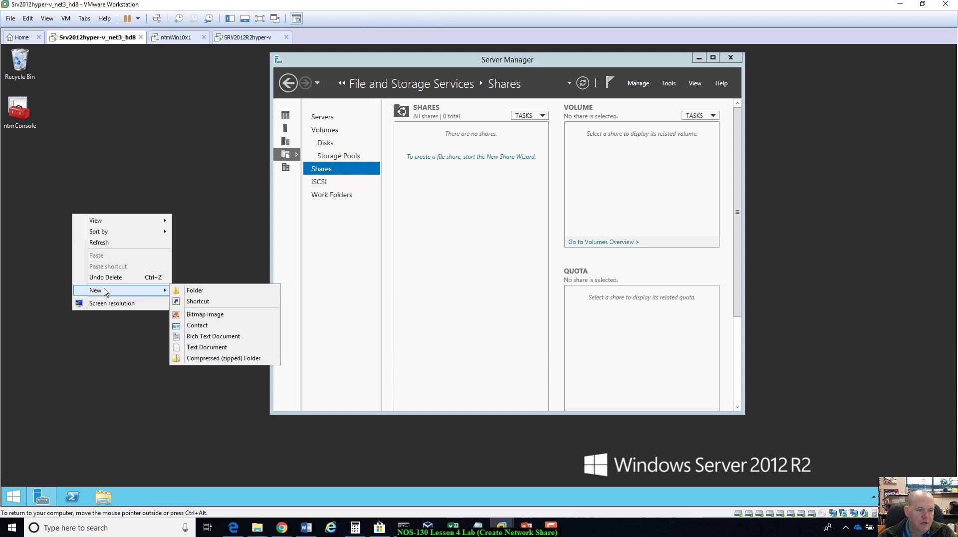
{"action": "left_click", "coordinate": [201, 288]}
{"action": "type", "text": "sharetest1"}
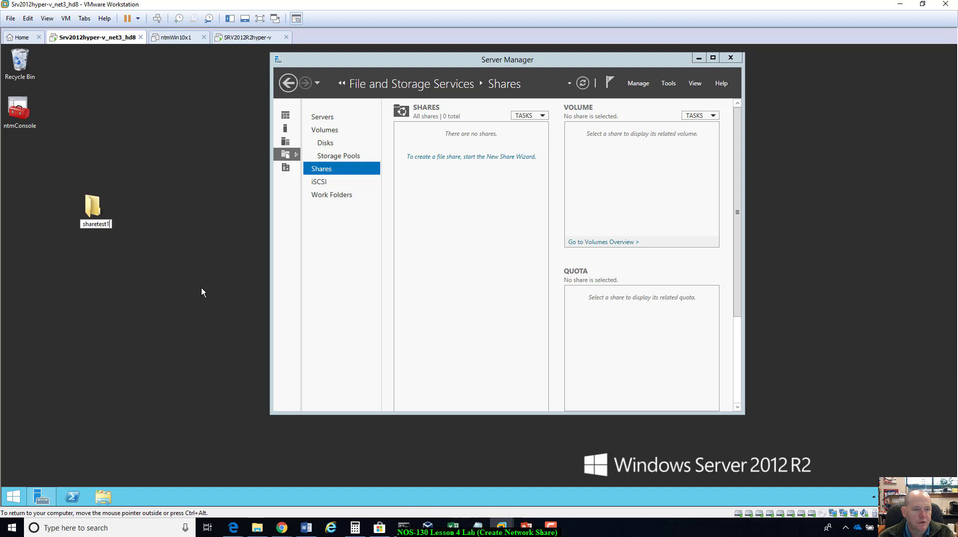
{"action": "key", "text": "Return"}
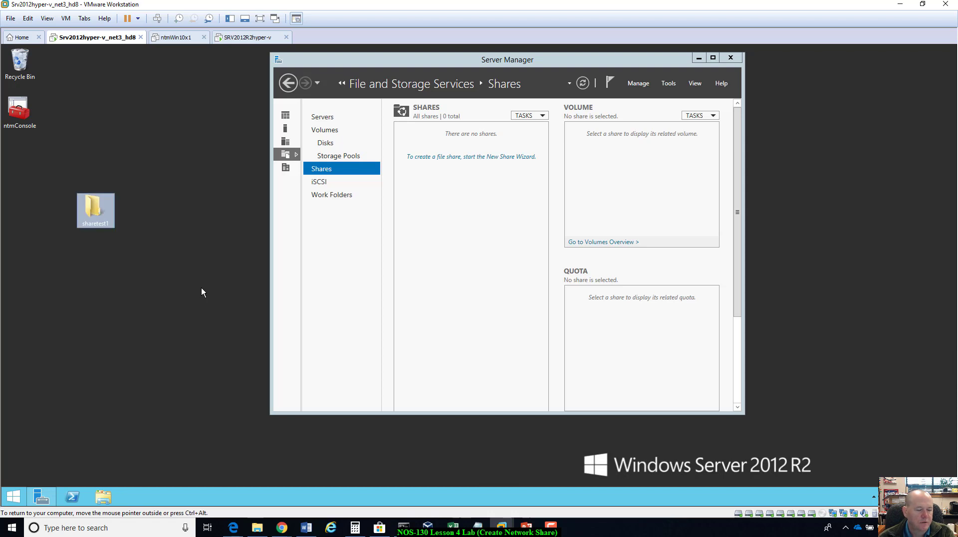
Step: Share the sharetest1 folder through Advanced Sharing under the share name sharetest1, and refresh the Shares list in Server Manager
{"action": "right_click", "coordinate": [109, 202]}
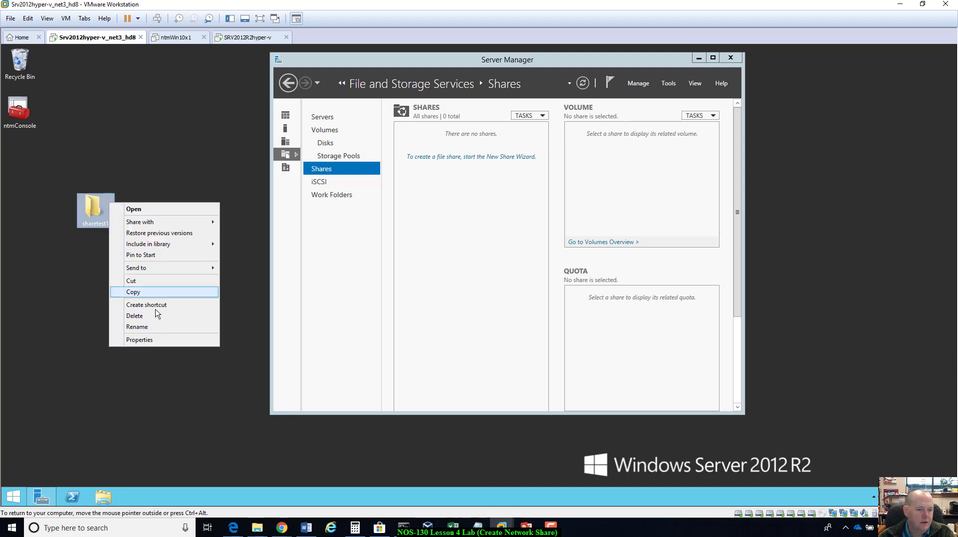
{"action": "left_click", "coordinate": [150, 341]}
{"action": "left_click", "coordinate": [158, 228]}
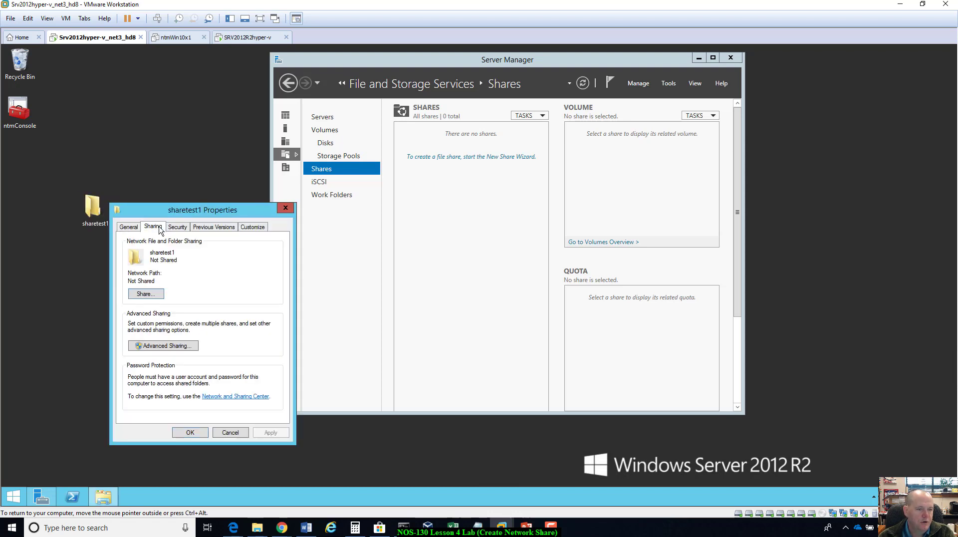
{"action": "left_click", "coordinate": [165, 345]}
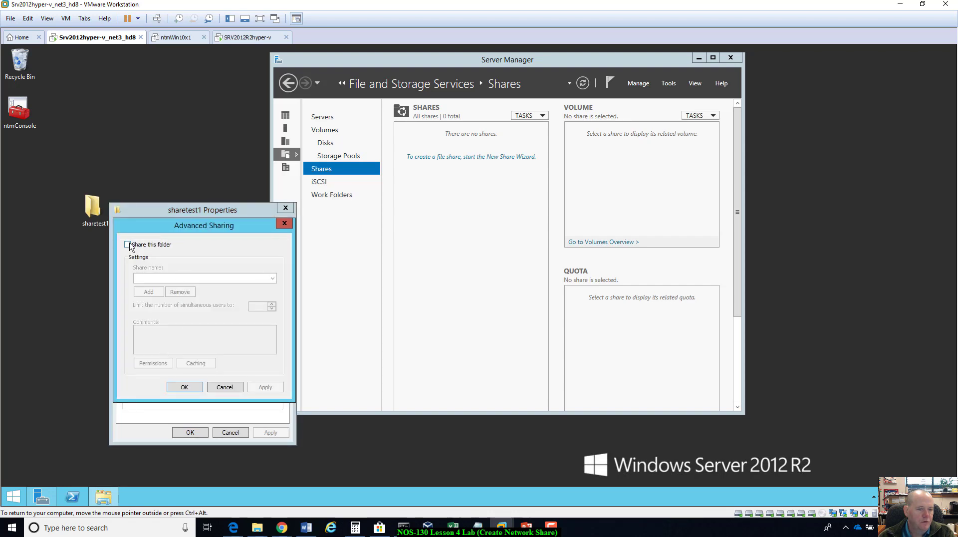
{"action": "left_click", "coordinate": [127, 244]}
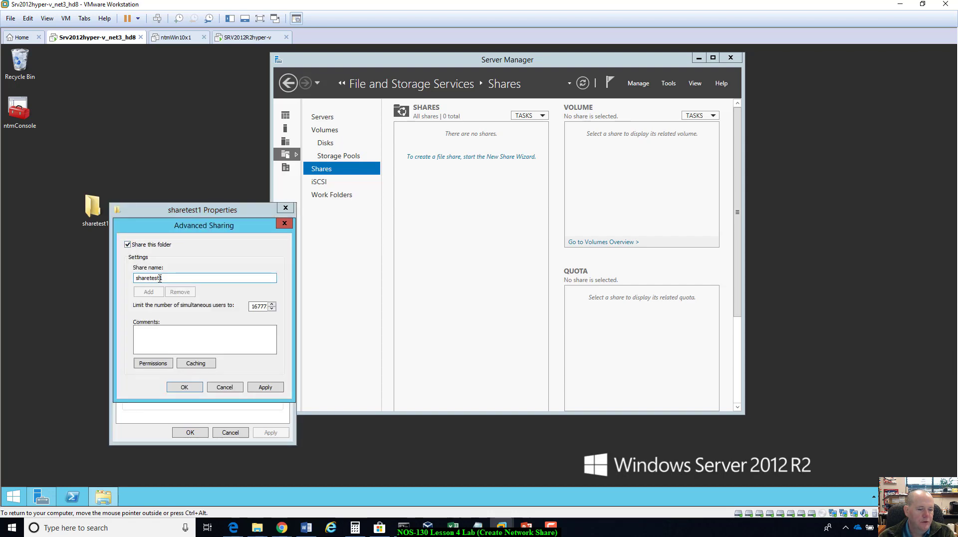
{"action": "left_click", "coordinate": [193, 389]}
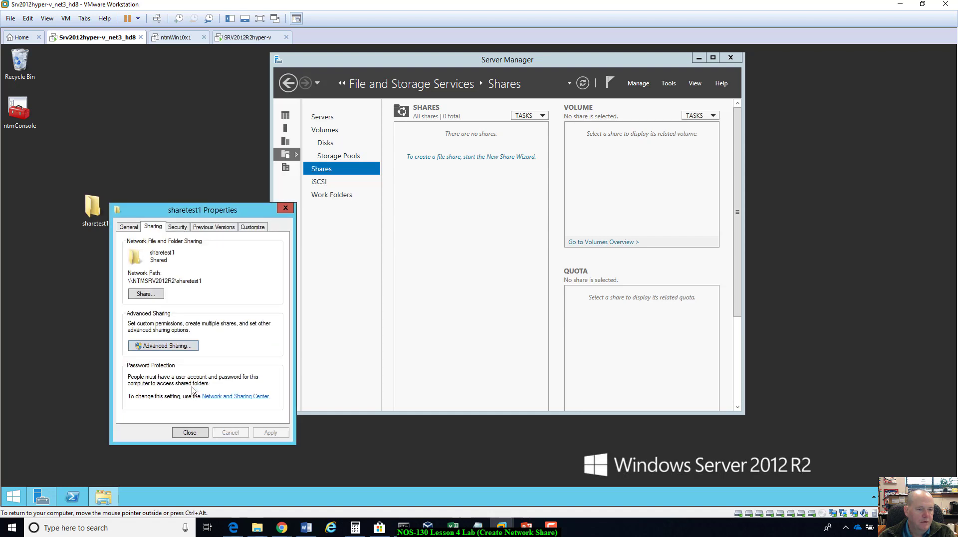
{"action": "left_click", "coordinate": [189, 433]}
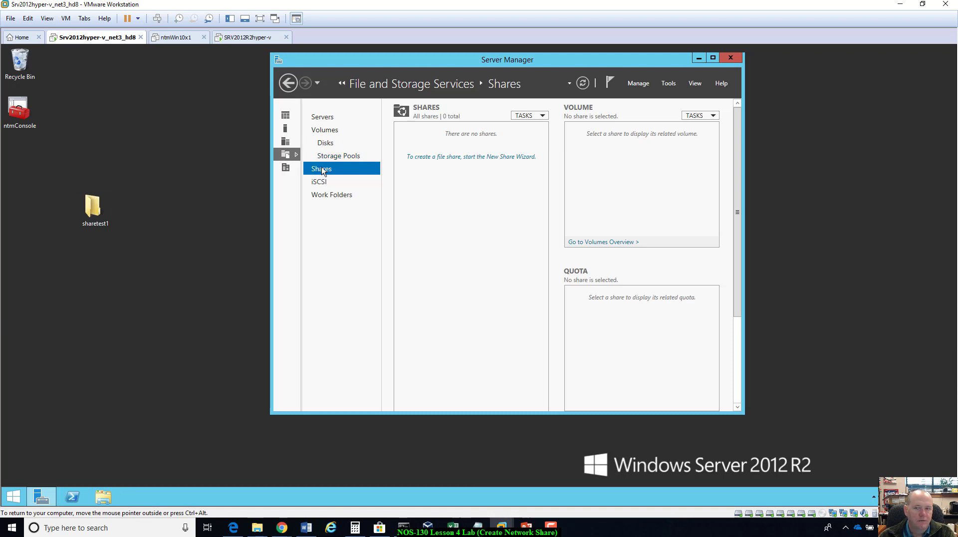
{"action": "left_click", "coordinate": [585, 83]}
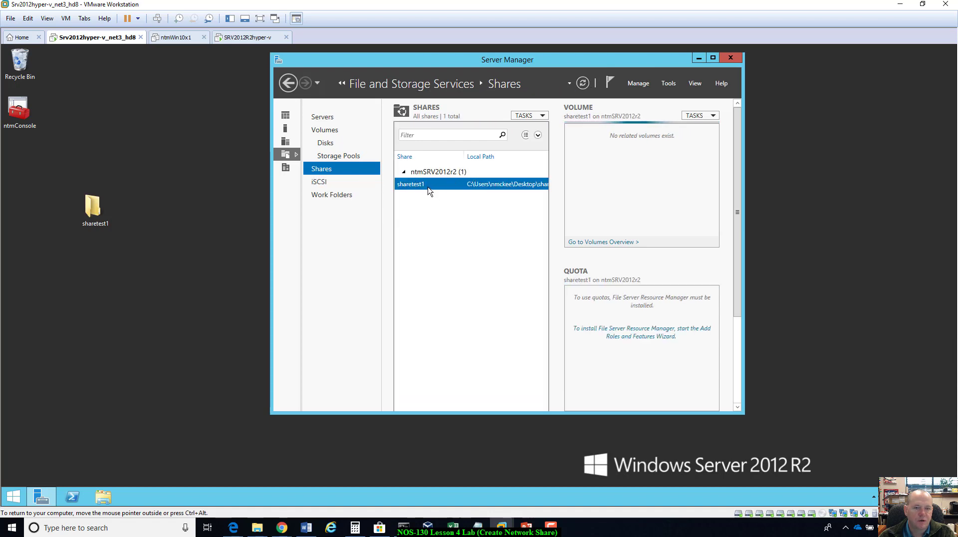
Step: Stop sharing sharetest1 from the Shares list and delete its folder from the desktop
{"action": "right_click", "coordinate": [435, 185]}
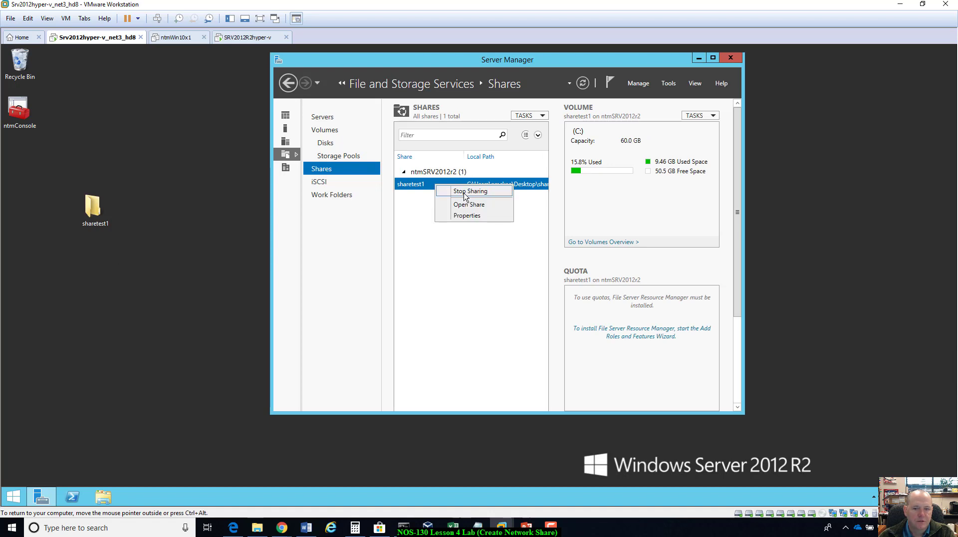
{"action": "left_click", "coordinate": [469, 192]}
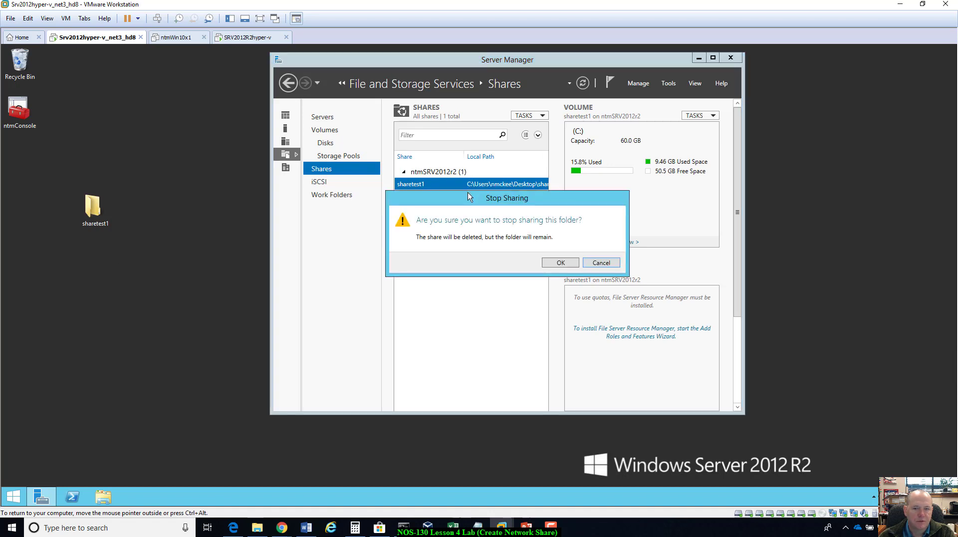
{"action": "left_click", "coordinate": [552, 262]}
{"action": "left_click", "coordinate": [106, 206]}
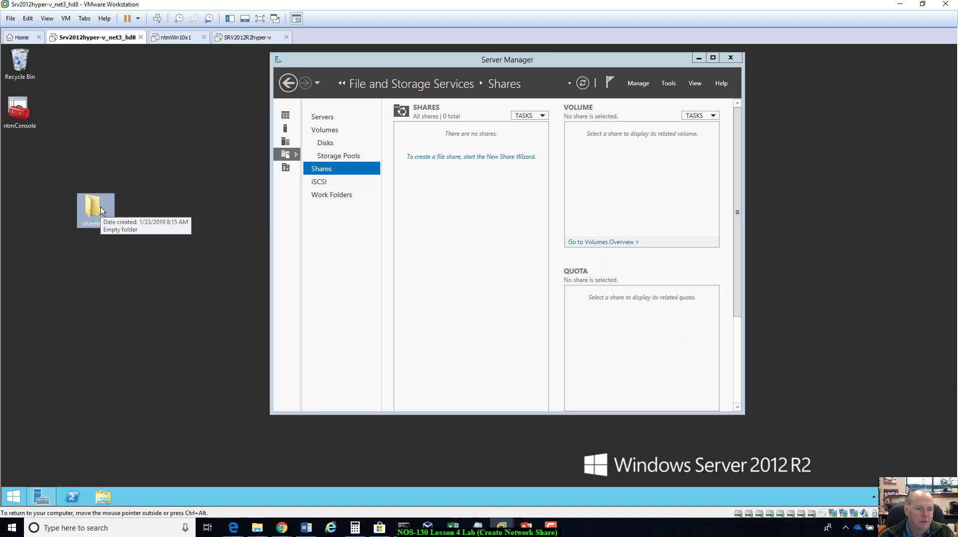
{"action": "key", "text": "Delete"}
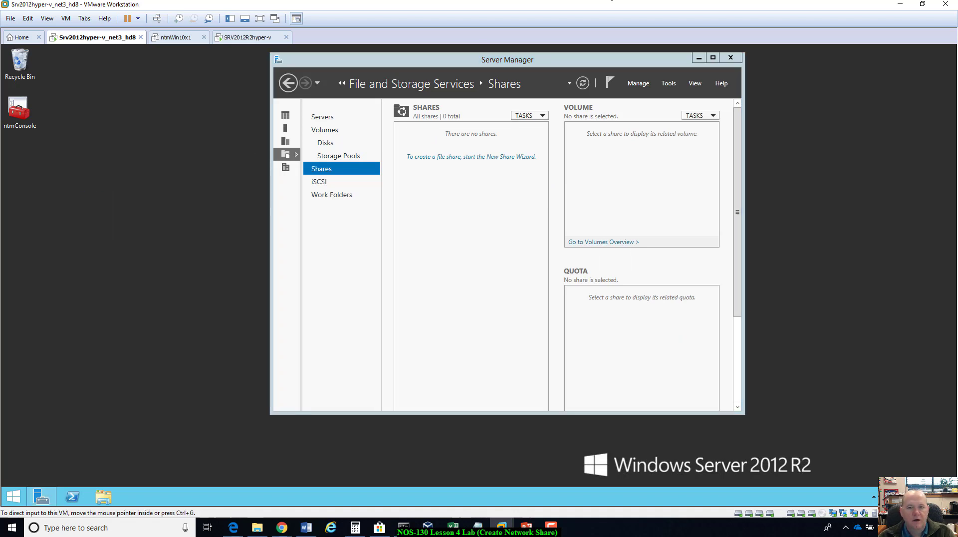
Step: Start the New Share Wizard with the SMB Share - Quick profile, locating the share on volume C: of server ntmSRV2012r2
{"action": "left_click_drag", "start_coordinate": [531, 64], "coordinate": [511, 71]}
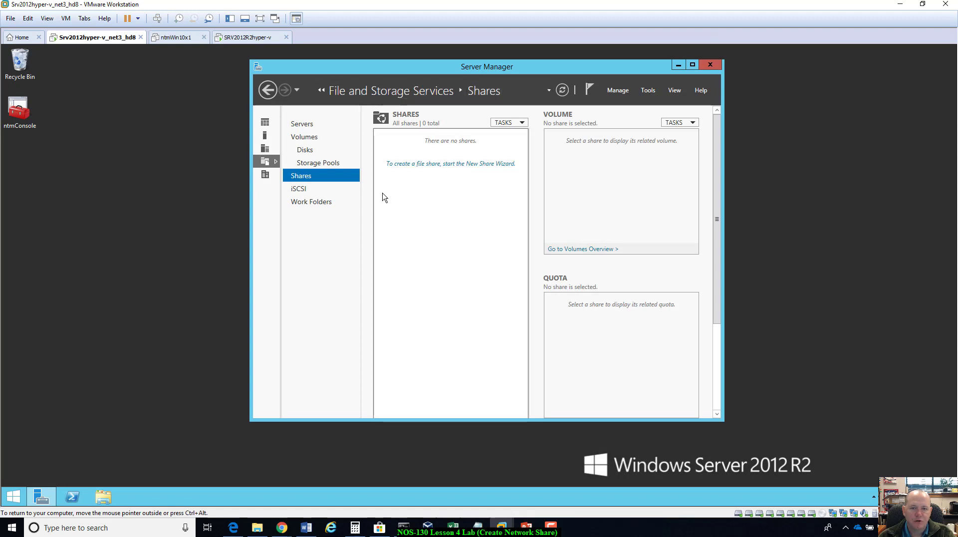
{"action": "left_click", "coordinate": [421, 167]}
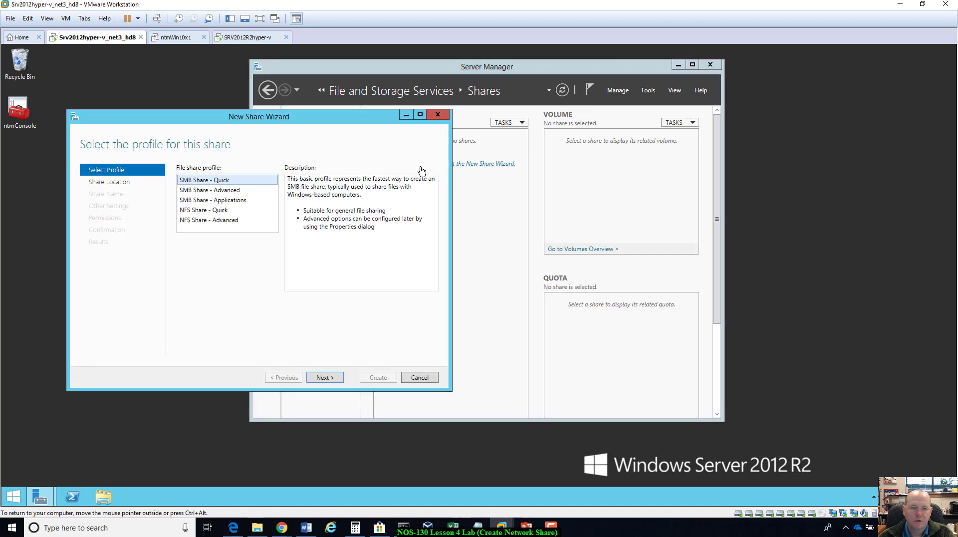
{"action": "left_click_drag", "start_coordinate": [338, 118], "coordinate": [523, 130]}
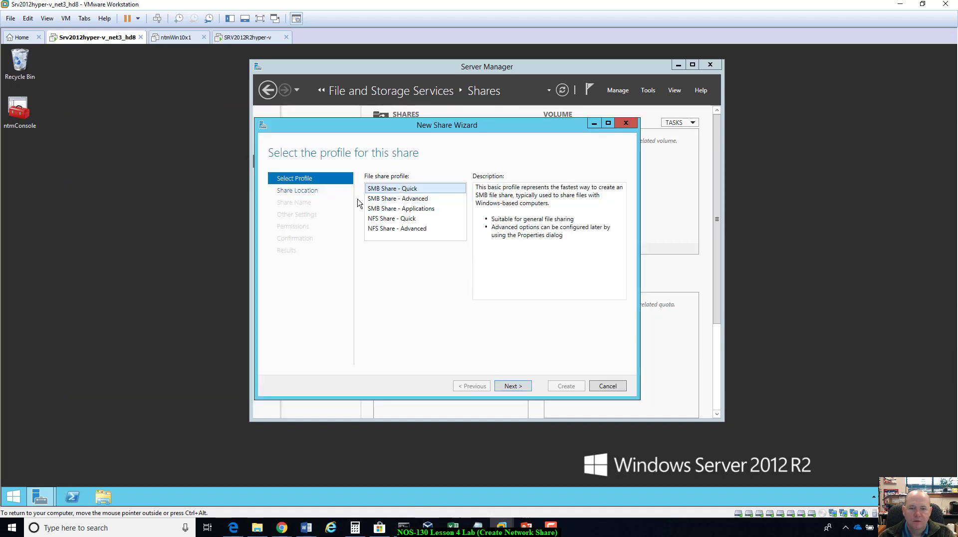
{"action": "left_click", "coordinate": [514, 387]}
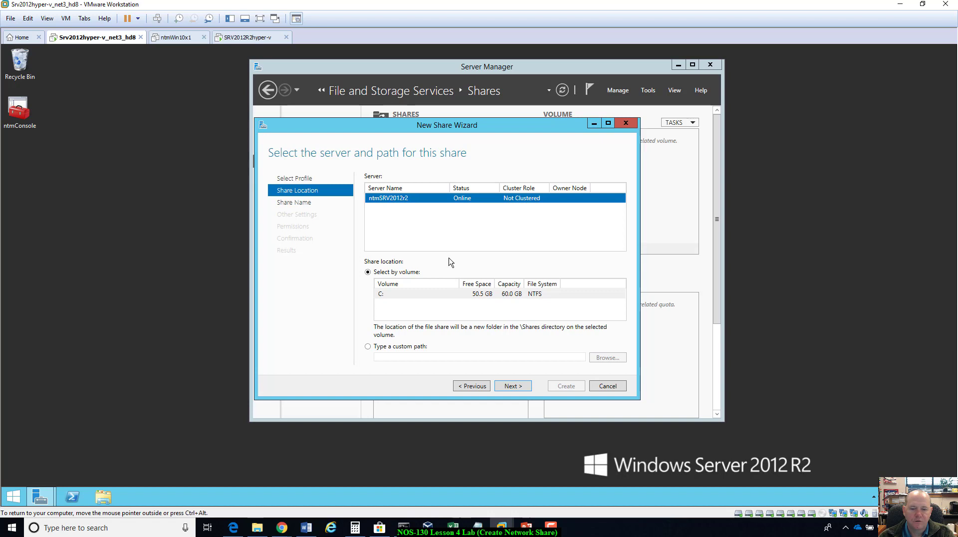
{"action": "left_click", "coordinate": [515, 389]}
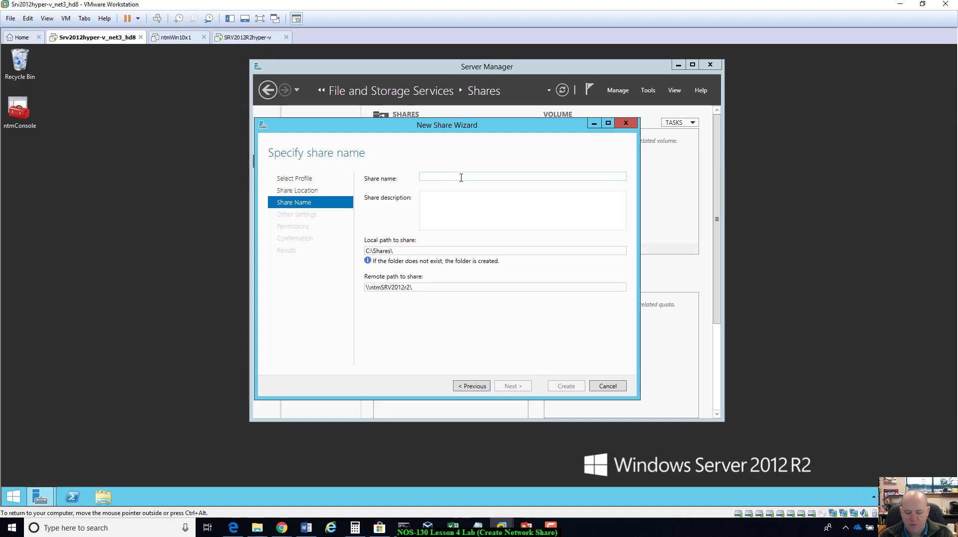
Step: Name the share shareNOS130test, check its local and remote paths, and accept the share name page
{"action": "type", "text": "share"}
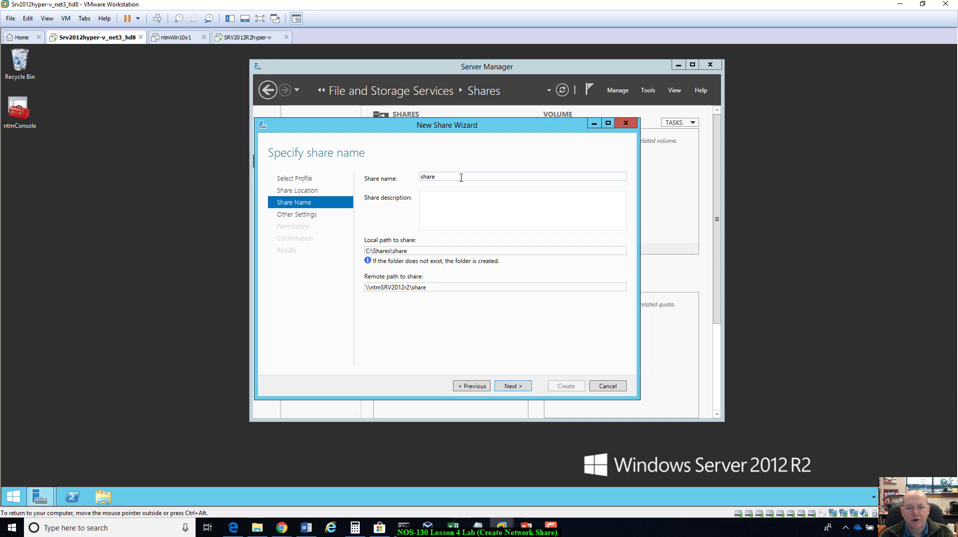
{"action": "type", "text": "NOS"}
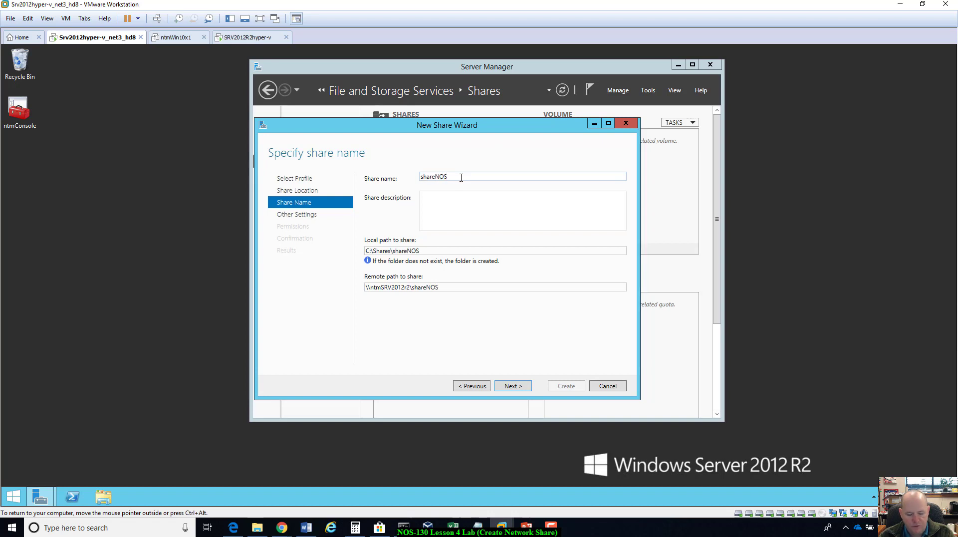
{"action": "type", "text": "130"}
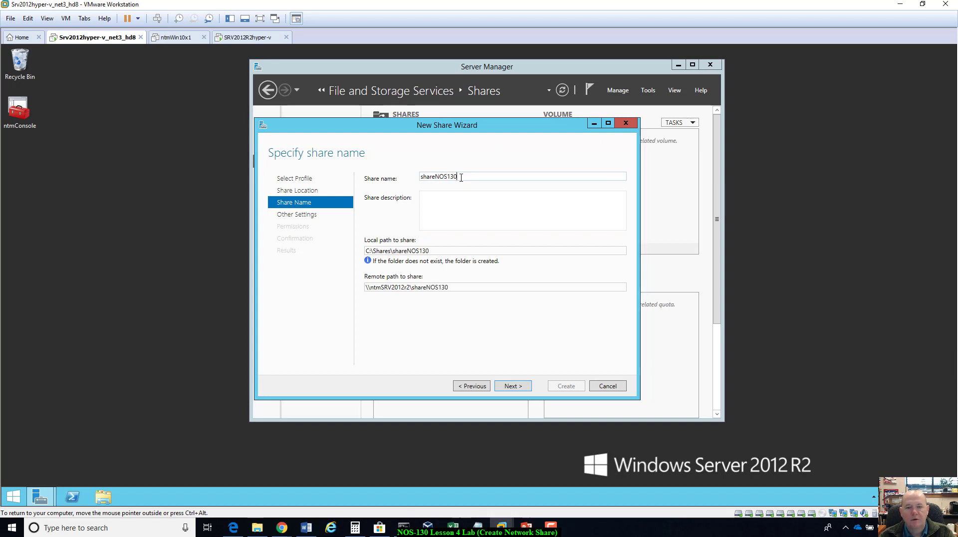
{"action": "type", "text": "test"}
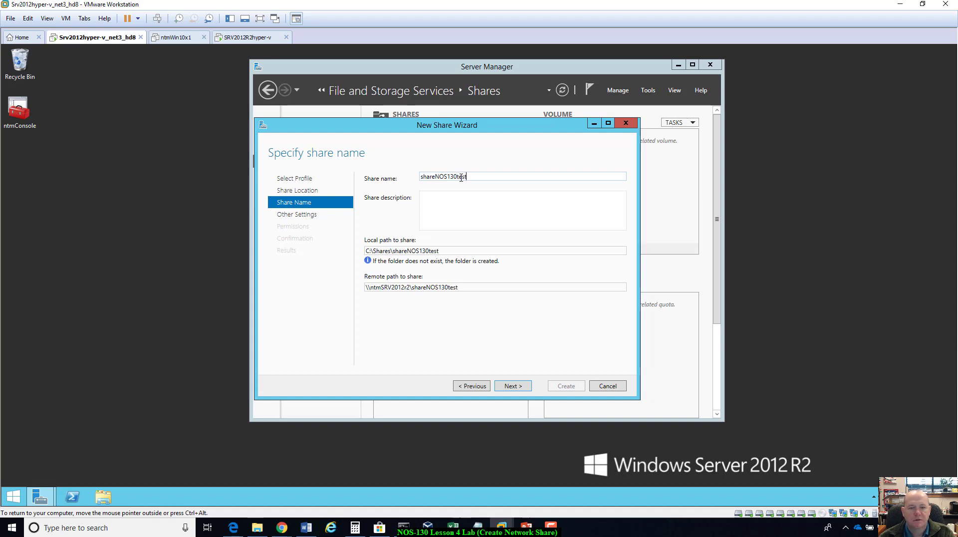
{"action": "double_click", "coordinate": [367, 250]}
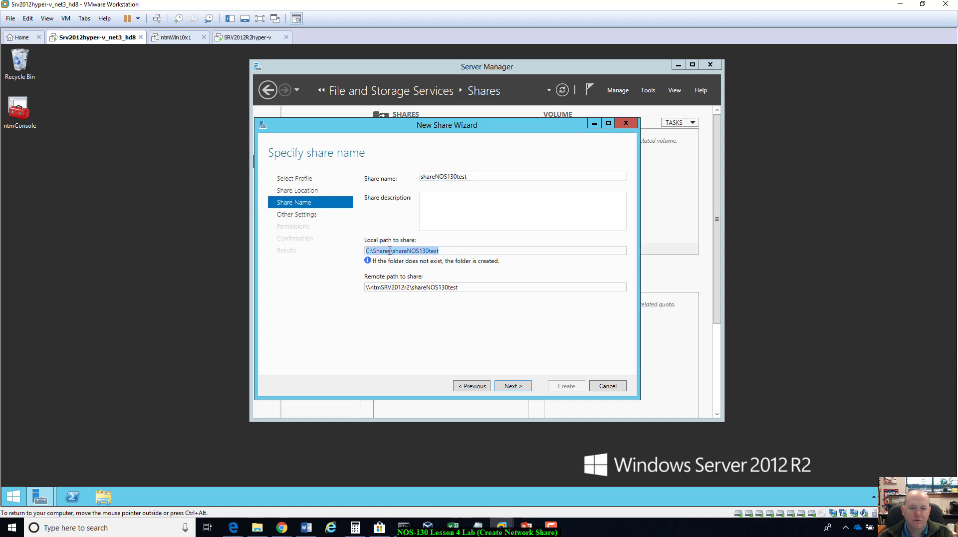
{"action": "left_click", "coordinate": [441, 252]}
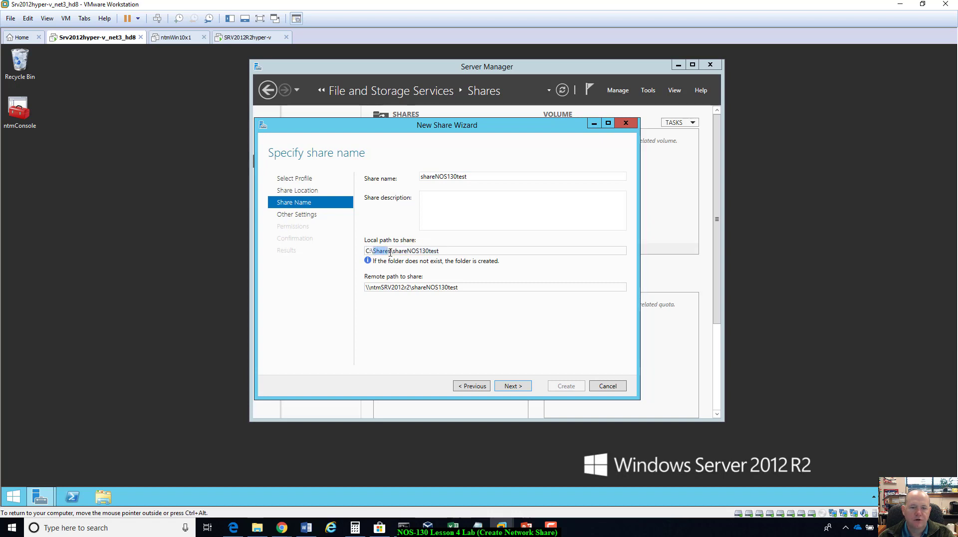
{"action": "left_click", "coordinate": [394, 251]}
{"action": "left_click_drag", "start_coordinate": [392, 251], "coordinate": [443, 253]}
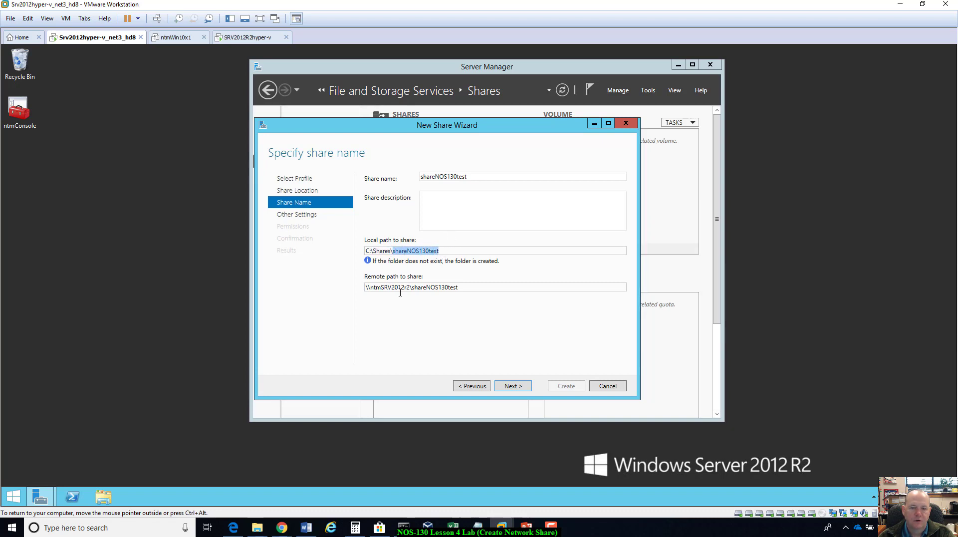
{"action": "triple_click", "coordinate": [464, 290]}
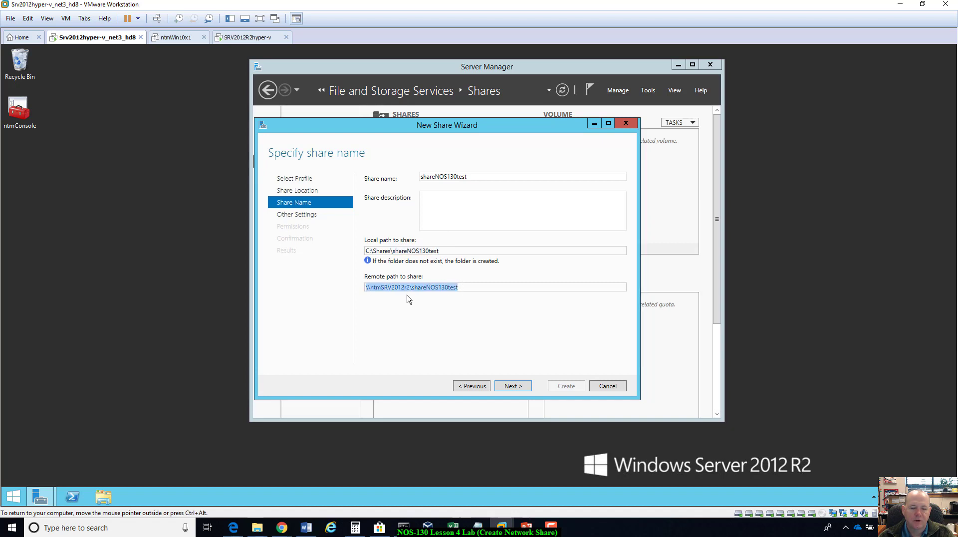
{"action": "left_click", "coordinate": [369, 291]}
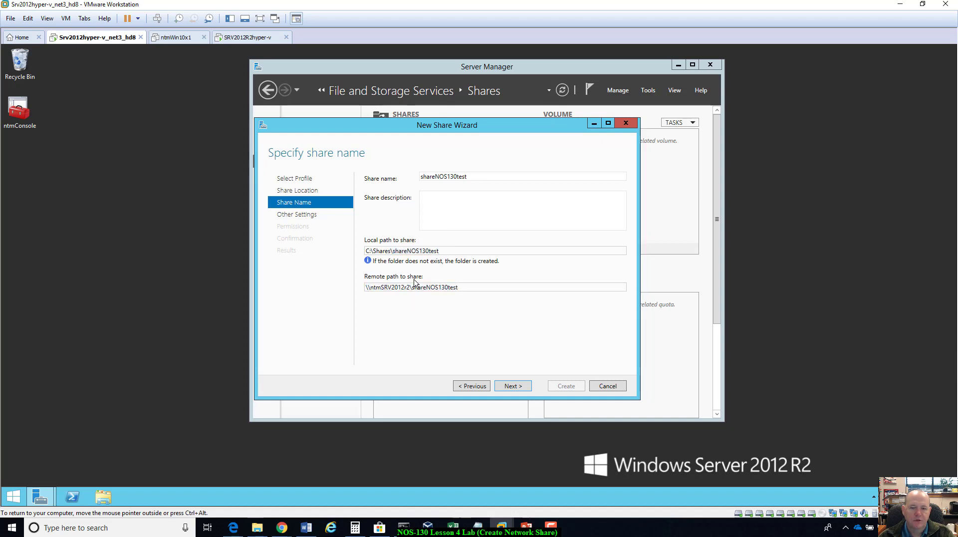
{"action": "left_click", "coordinate": [518, 391]}
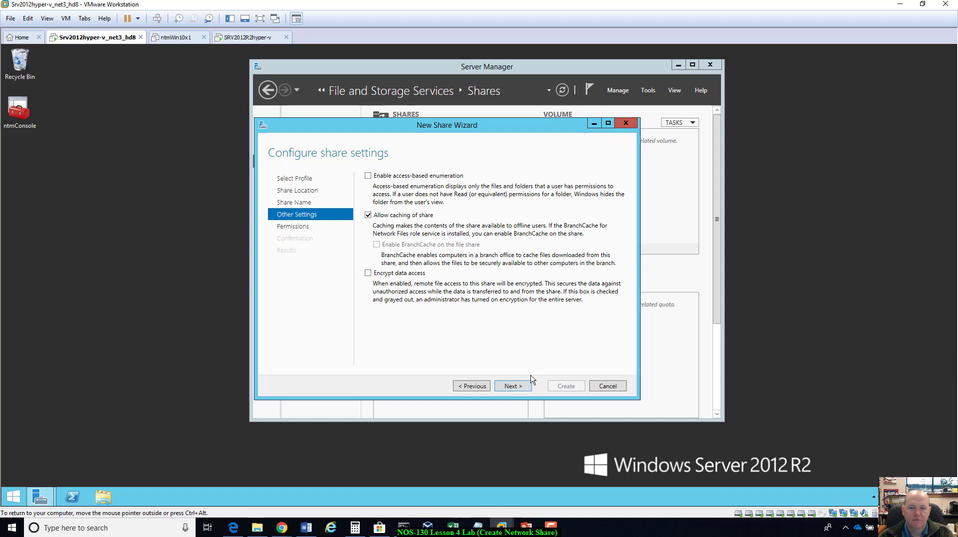
Step: Keep the default share settings and permissions, create the share, and close the wizard
{"action": "left_click", "coordinate": [517, 388]}
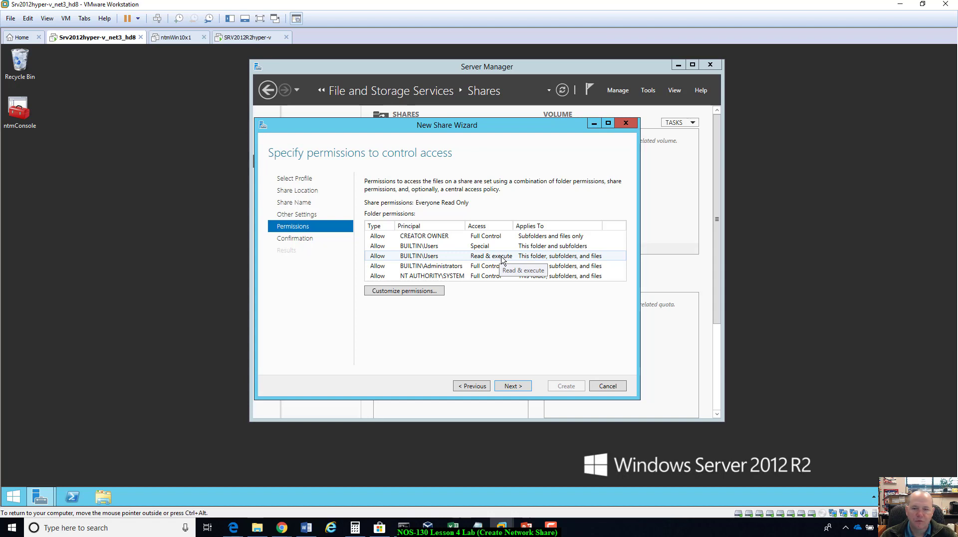
{"action": "left_click", "coordinate": [517, 390]}
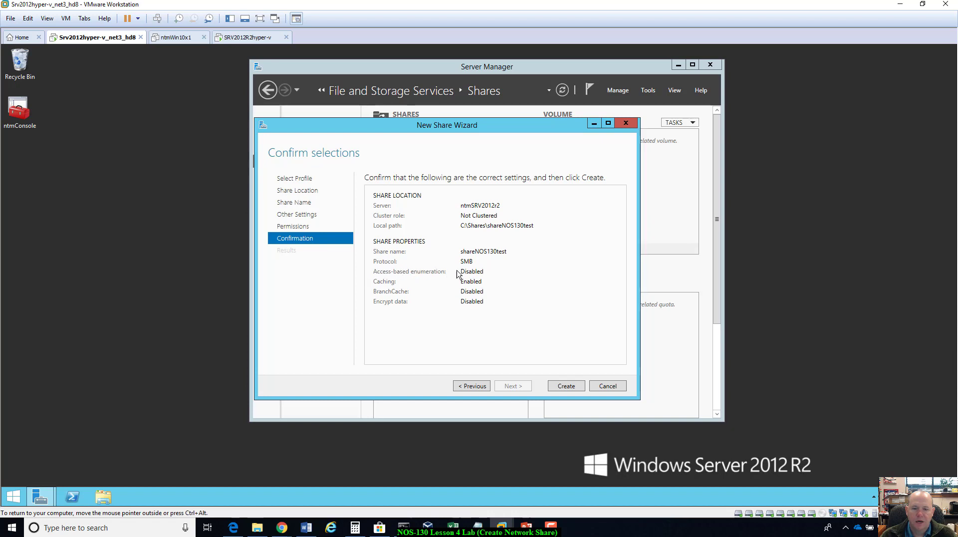
{"action": "left_click", "coordinate": [568, 387]}
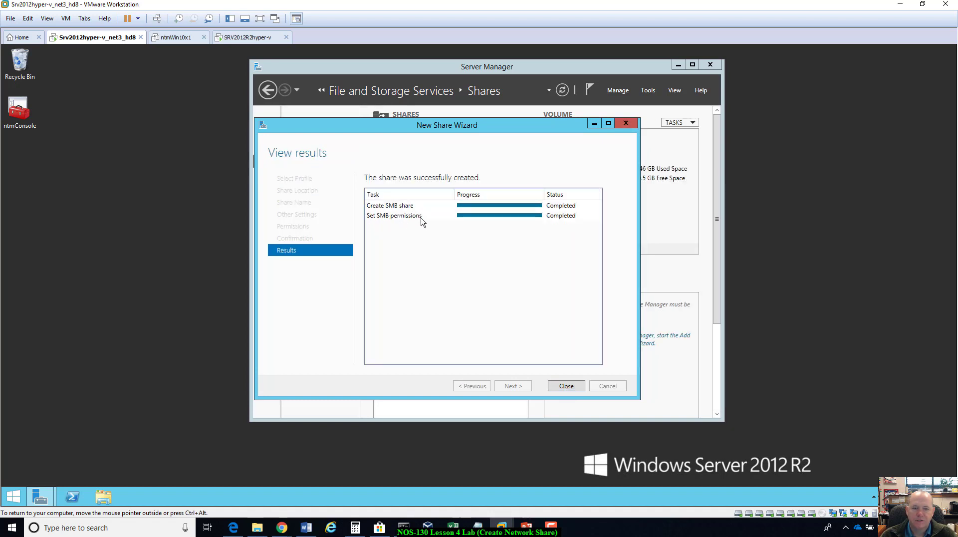
{"action": "left_click", "coordinate": [568, 388]}
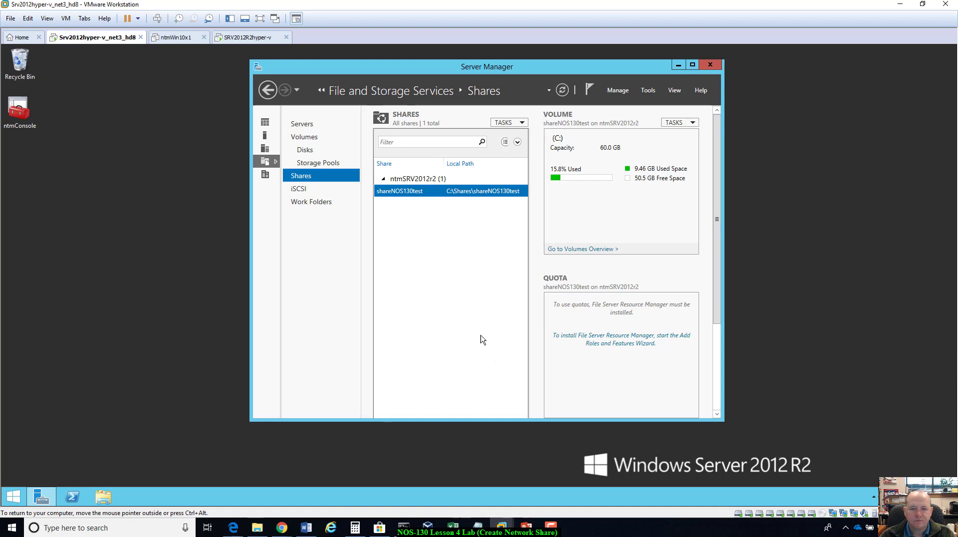
Step: Open the share's local folder C:\Shares\shareNOS130test in File Explorer
{"action": "left_click", "coordinate": [102, 500]}
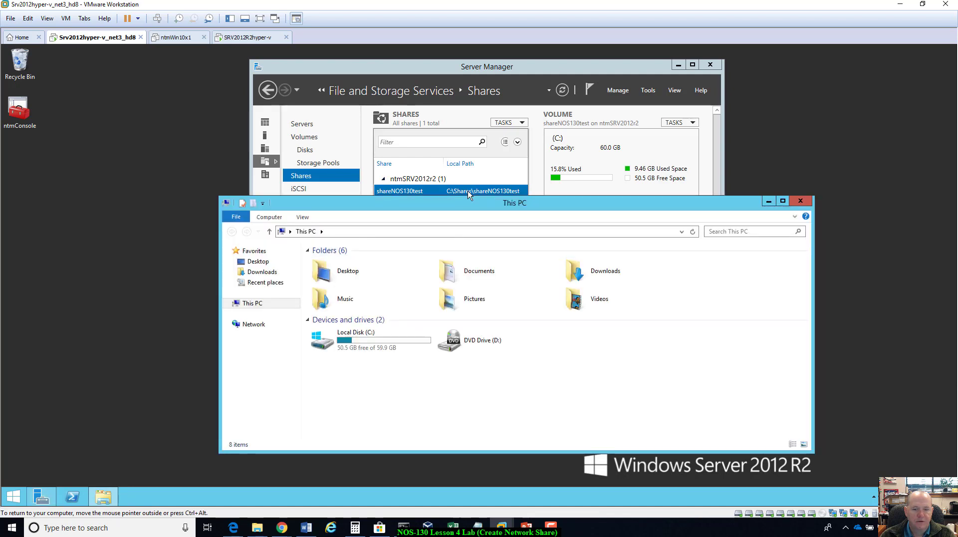
{"action": "double_click", "coordinate": [355, 340]}
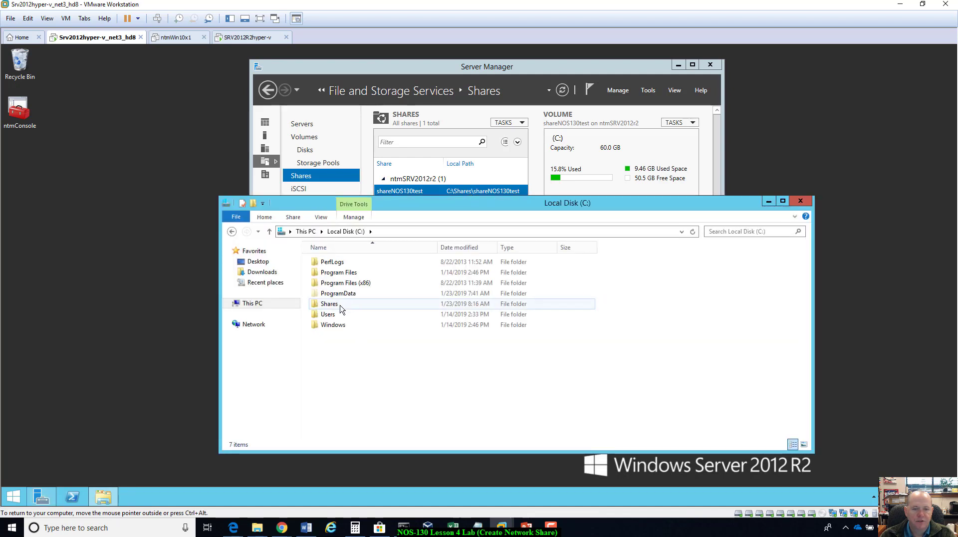
{"action": "double_click", "coordinate": [341, 307]}
{"action": "left_click", "coordinate": [344, 262]}
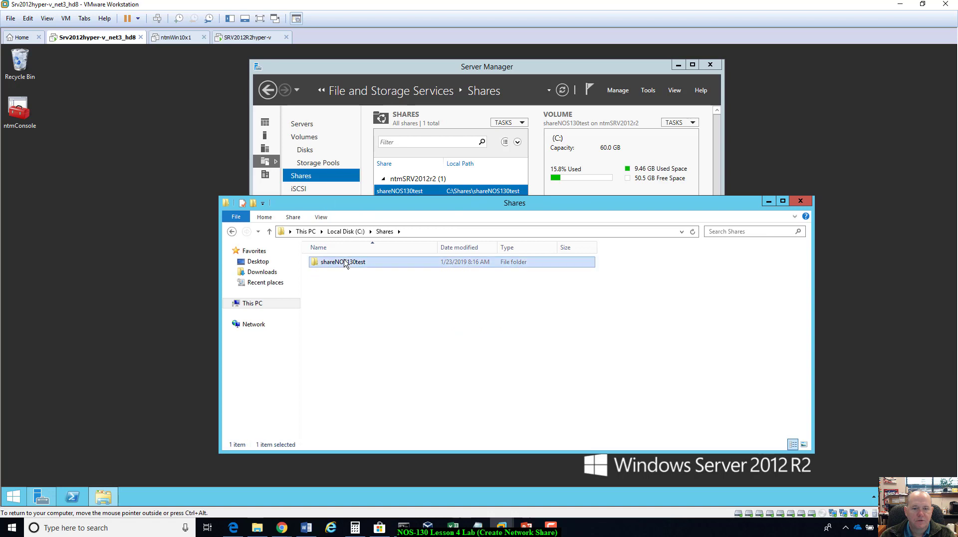
{"action": "double_click", "coordinate": [344, 263]}
Step: Create a folder named test1 inside shareNOS130test
{"action": "right_click", "coordinate": [466, 332]}
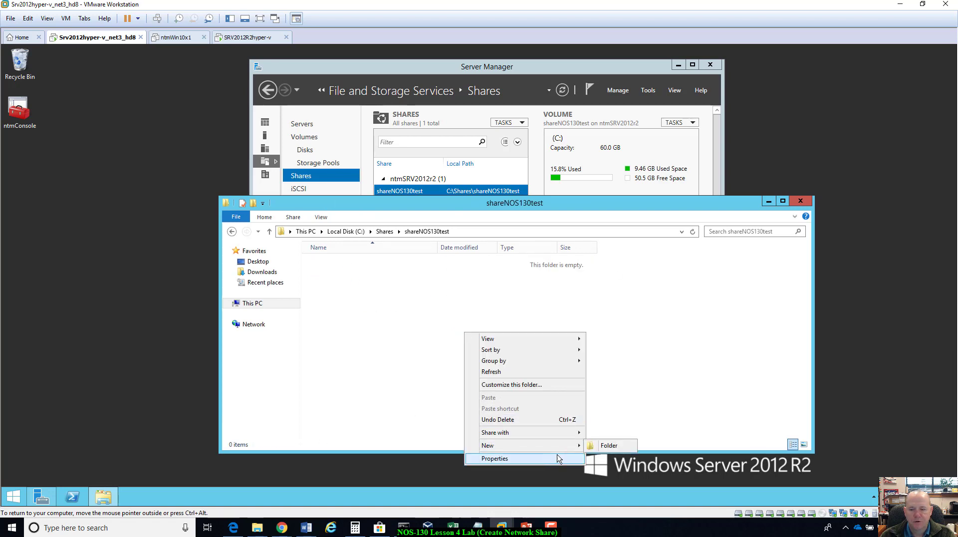
{"action": "left_click", "coordinate": [608, 446]}
{"action": "type", "text": "test1"}
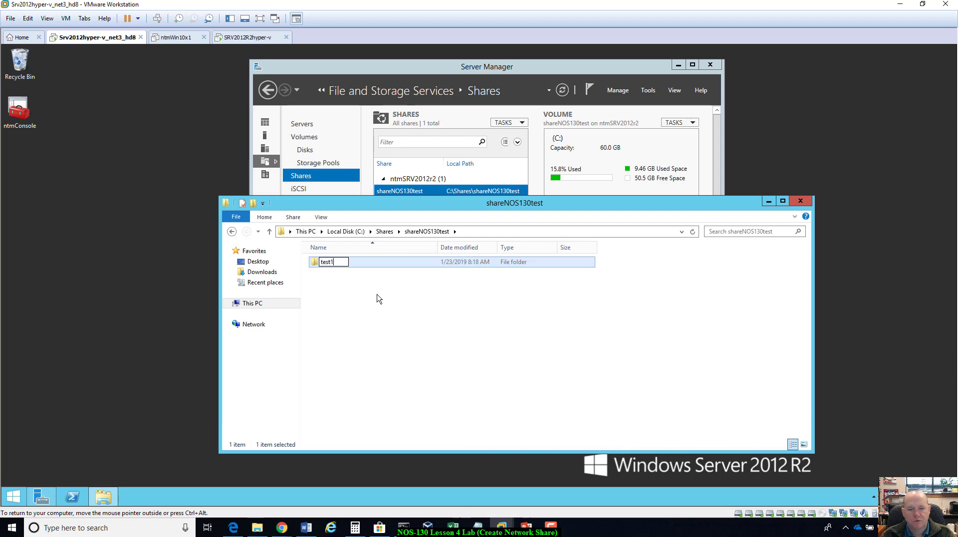
{"action": "key", "text": "Return"}
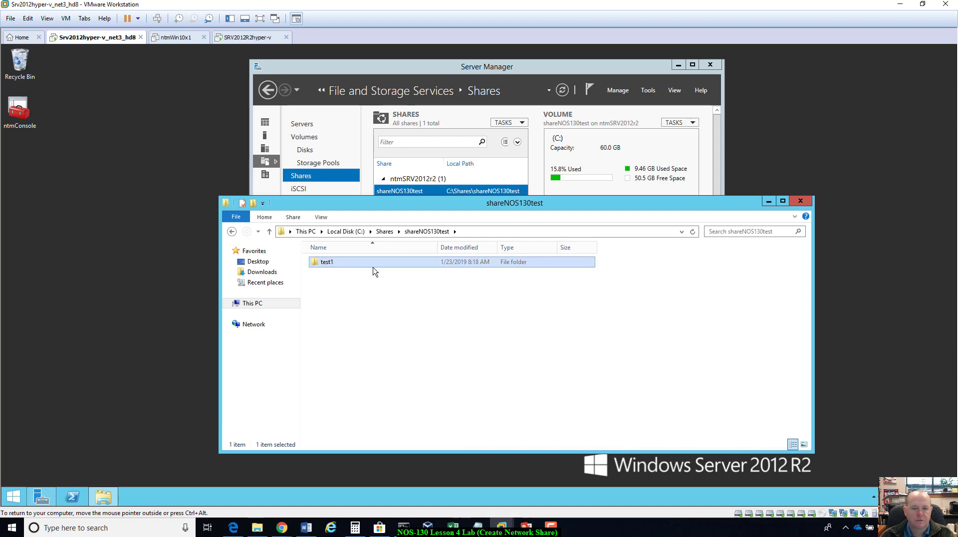
Step: Create an empty text document named hello1 inside the test1 folder
{"action": "double_click", "coordinate": [377, 268]}
{"action": "right_click", "coordinate": [379, 287]}
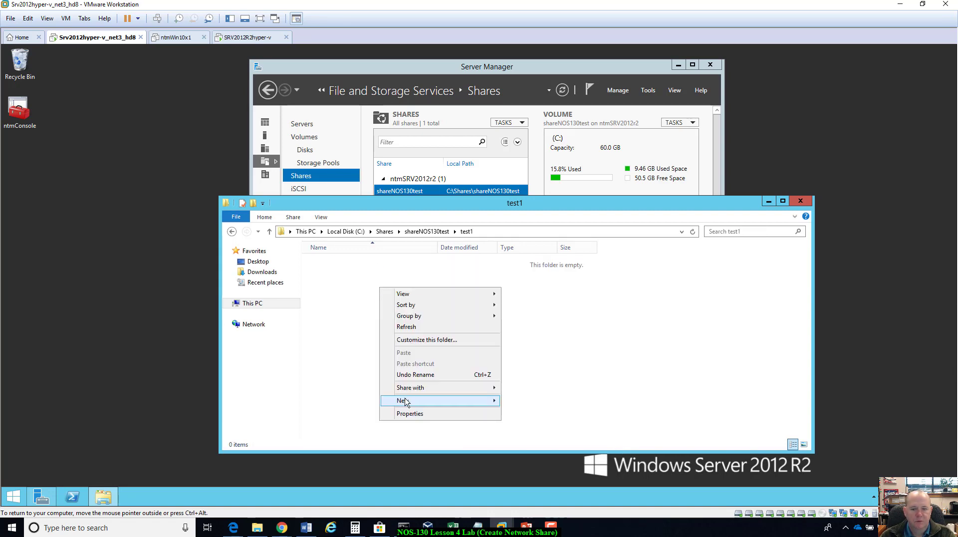
{"action": "mouse_move", "coordinate": [427, 402]}
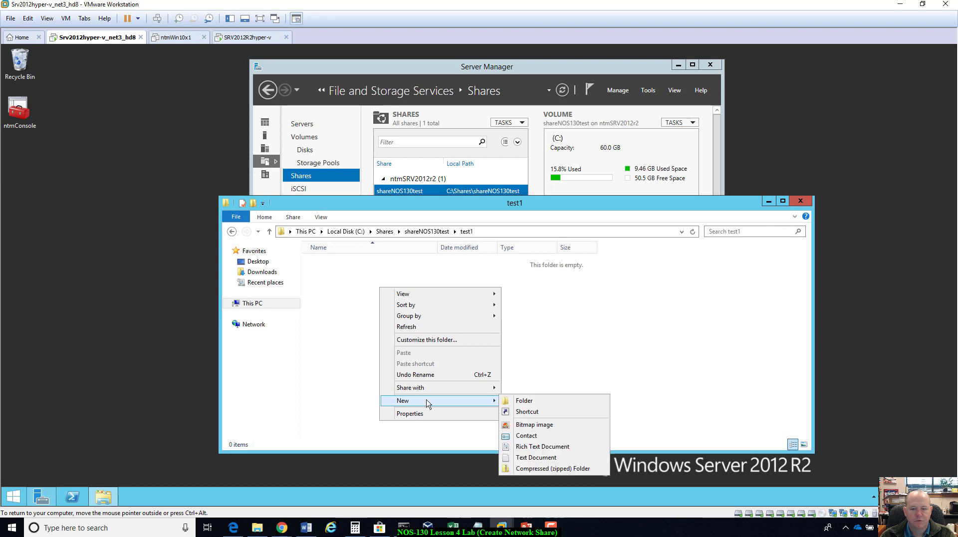
{"action": "left_click", "coordinate": [528, 457]}
{"action": "type", "text": "hellow"}
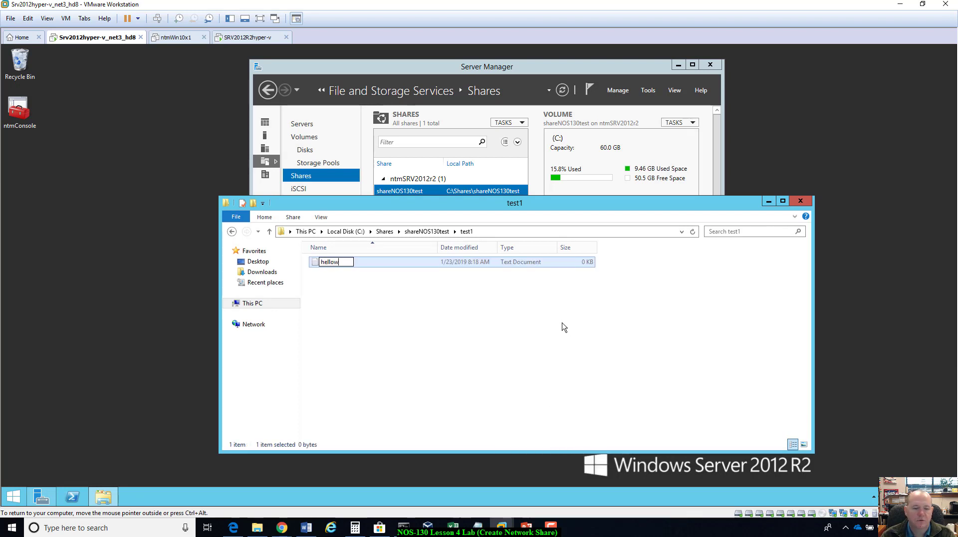
{"action": "key", "text": "BackSpace"}
{"action": "type", "text": "1"}
{"action": "key", "text": "Return"}
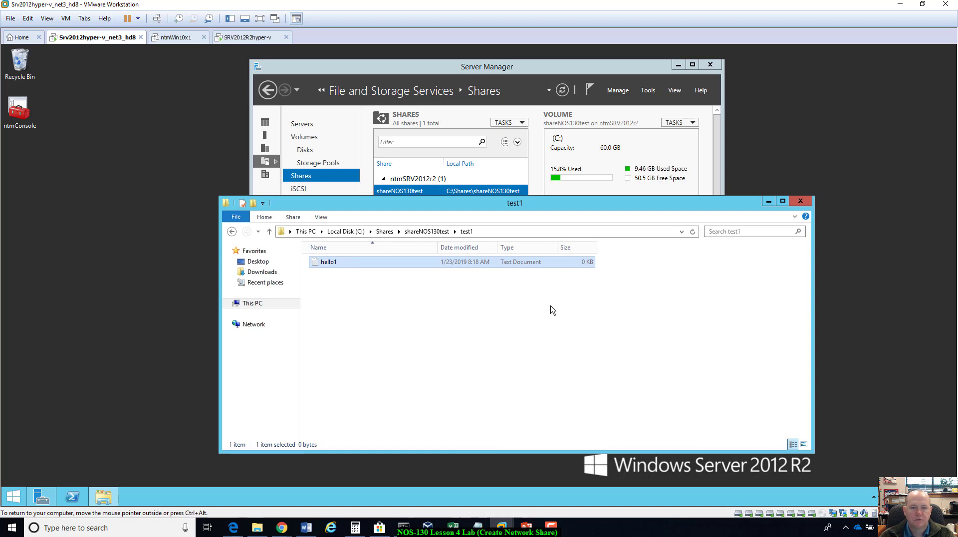
{"action": "left_click", "coordinate": [549, 307]}
Step: Go back up to the Shares folder and close the File Explorer window
{"action": "left_click", "coordinate": [384, 231]}
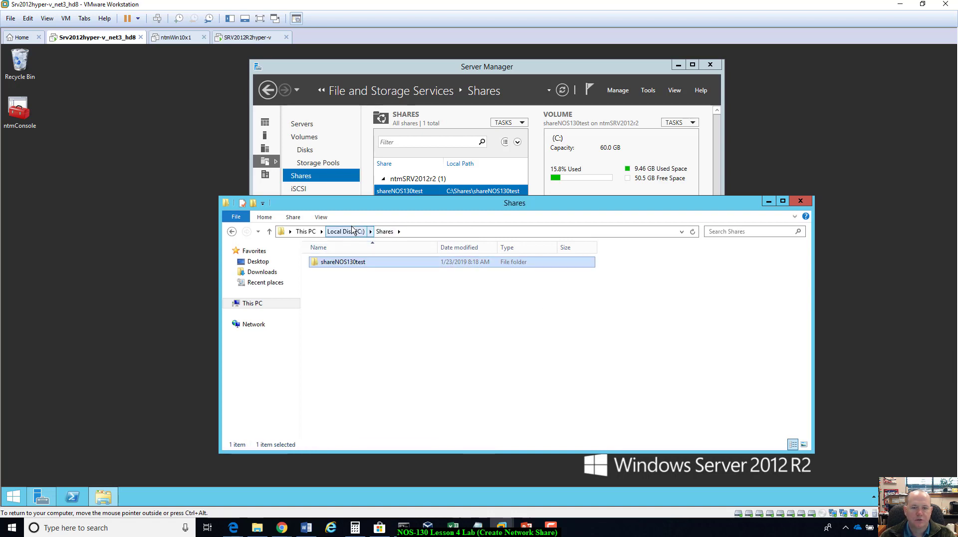
{"action": "left_click_drag", "start_coordinate": [711, 198], "coordinate": [733, 203]}
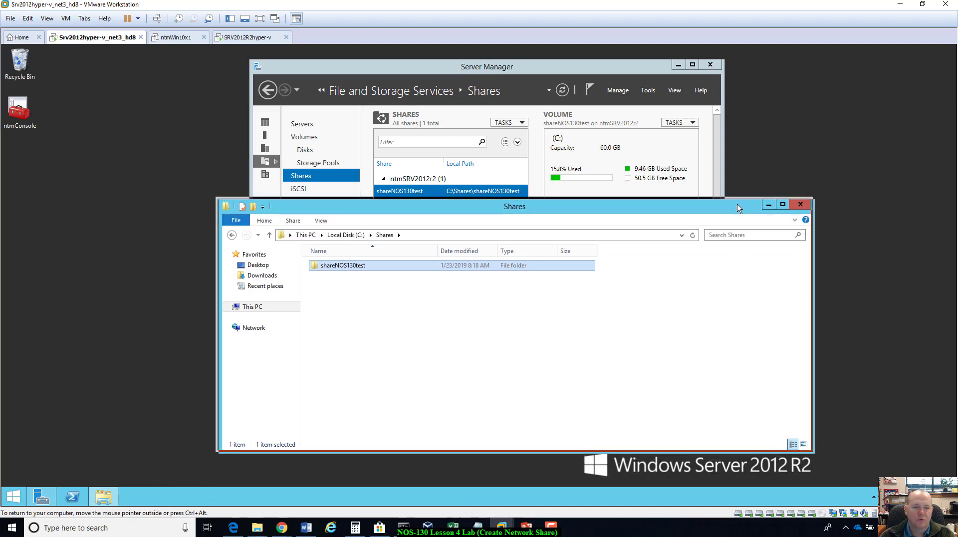
{"action": "mouse_move", "coordinate": [738, 205]}
{"action": "left_mouse_down"}
{"action": "mouse_move", "coordinate": [743, 215]}
{"action": "mouse_move", "coordinate": [732, 206]}
{"action": "left_mouse_up"}
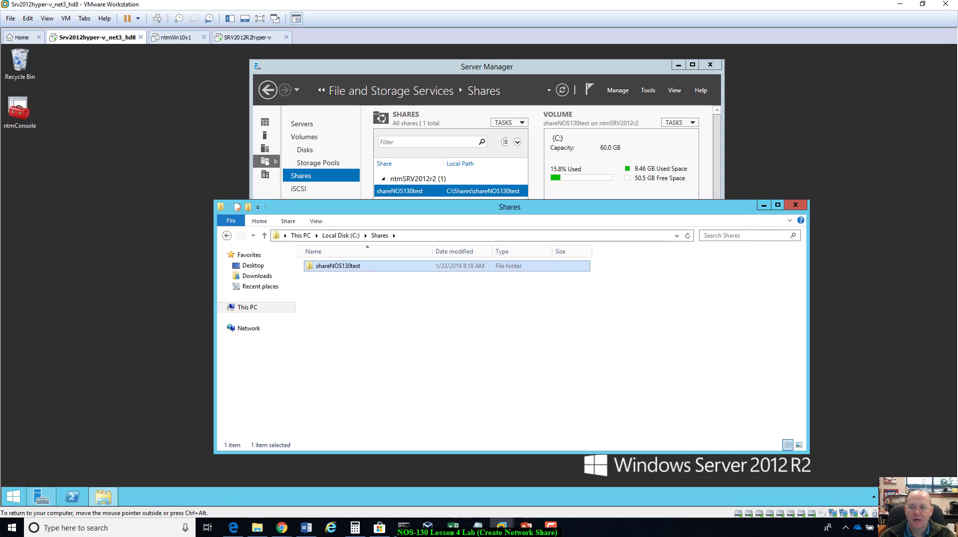
{"action": "left_click", "coordinate": [801, 205]}
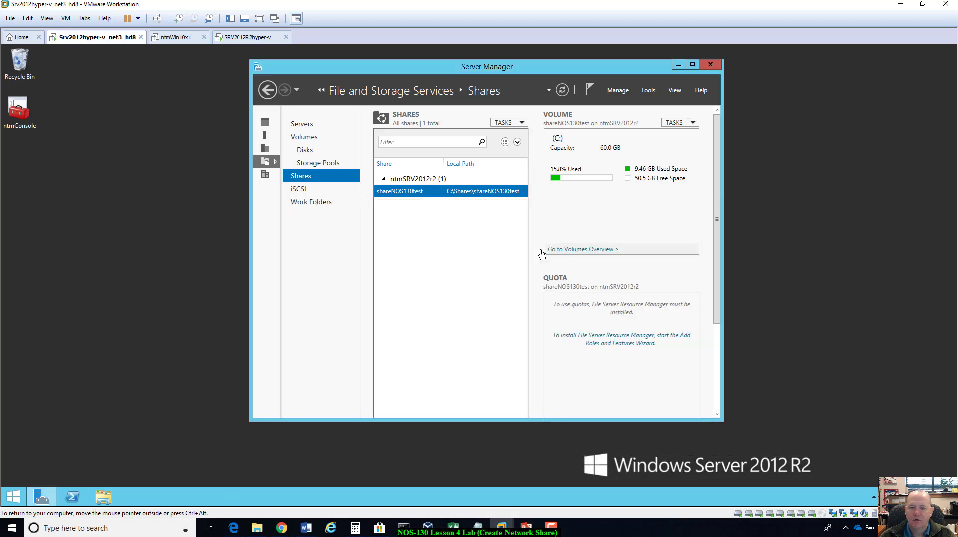
Step: Review the general and permissions pages of the shareNOS130test share's properties in Server Manager, and close them without changes
{"action": "right_click", "coordinate": [392, 196]}
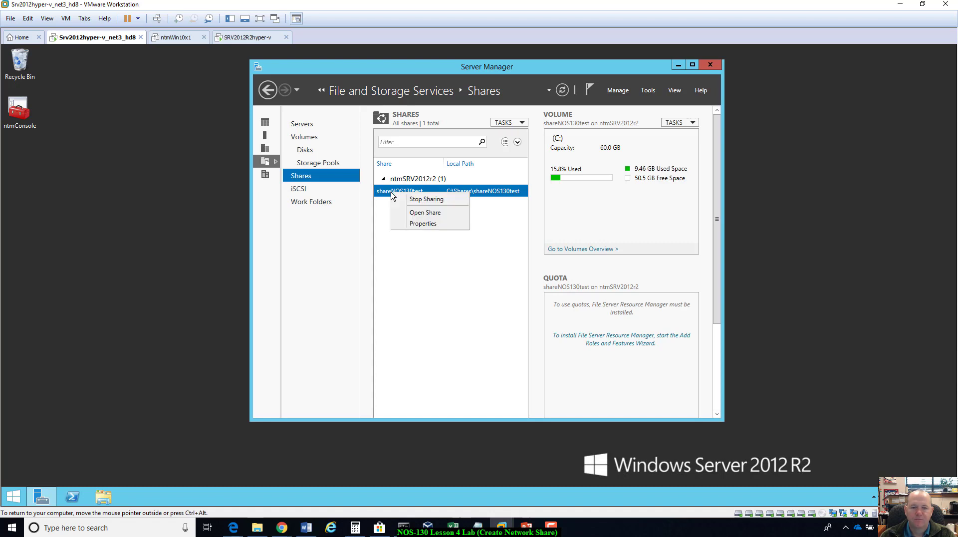
{"action": "left_click", "coordinate": [415, 224]}
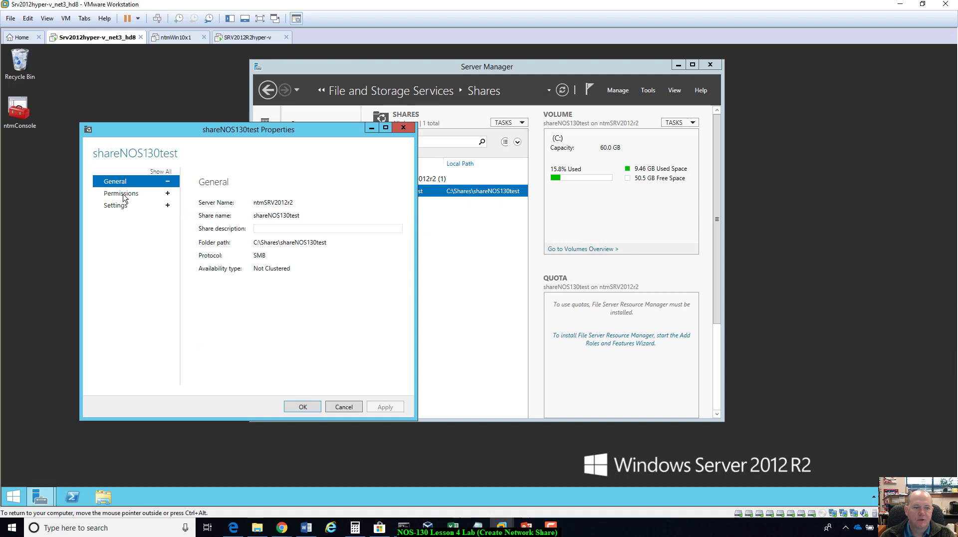
{"action": "left_click", "coordinate": [123, 195]}
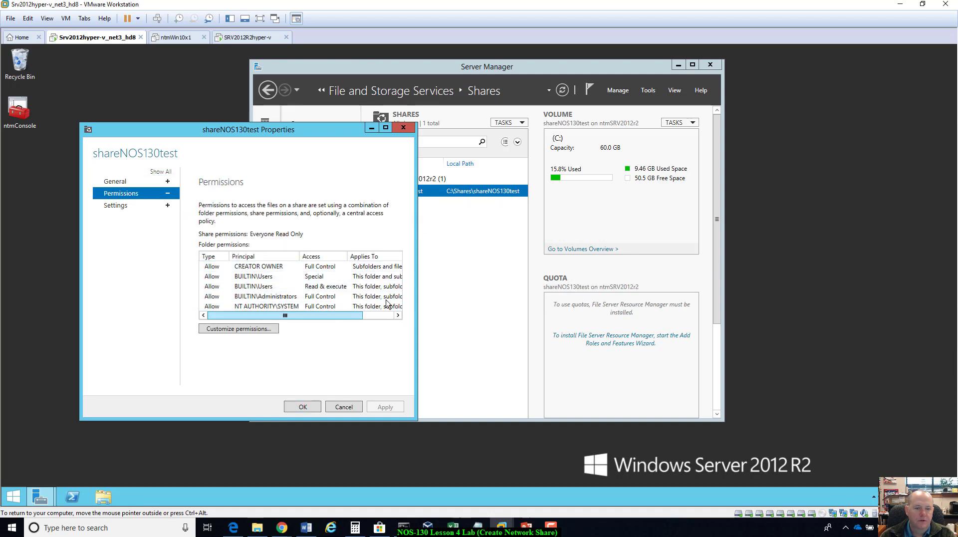
{"action": "left_click", "coordinate": [343, 406]}
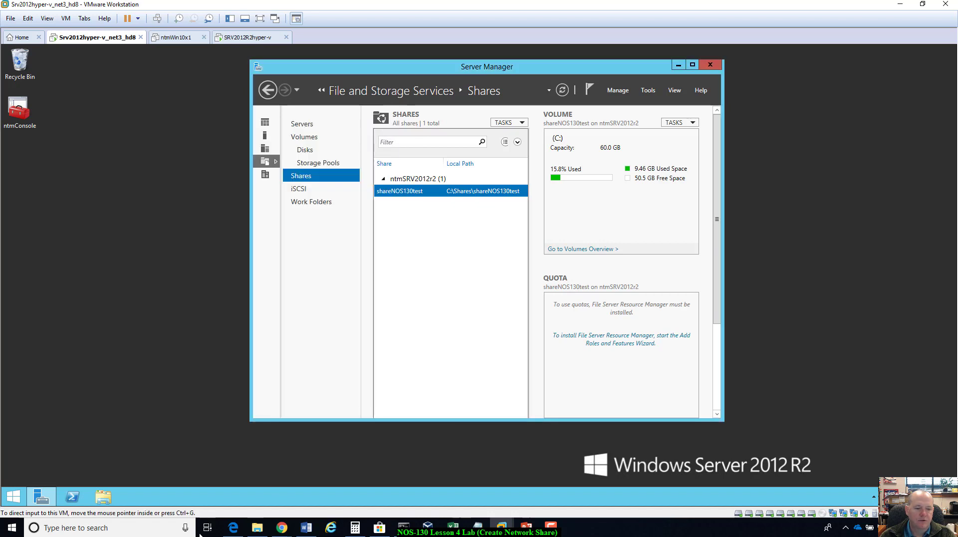
Step: Open the properties of the shareNOS130test folder under C:\Shares in File Explorer
{"action": "left_click", "coordinate": [105, 496]}
{"action": "double_click", "coordinate": [362, 354]}
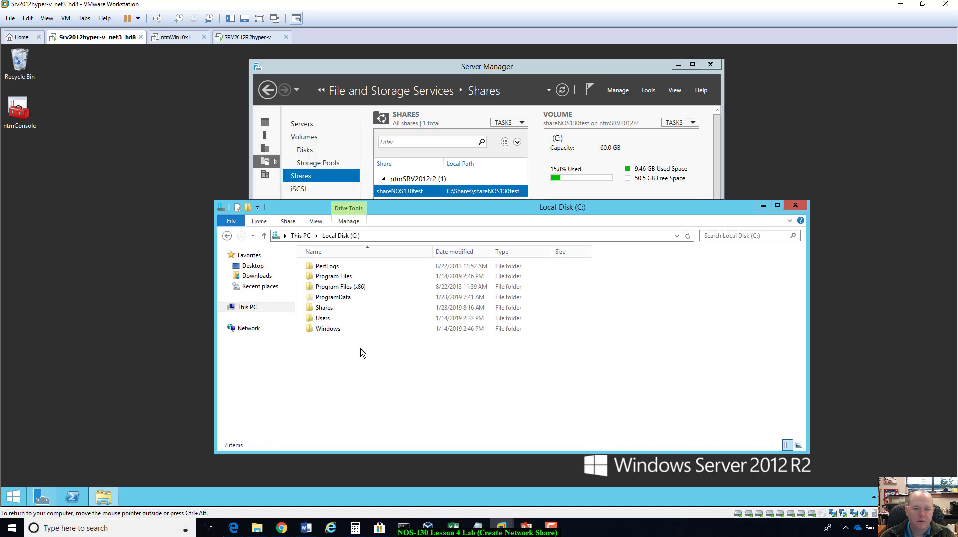
{"action": "double_click", "coordinate": [337, 310]}
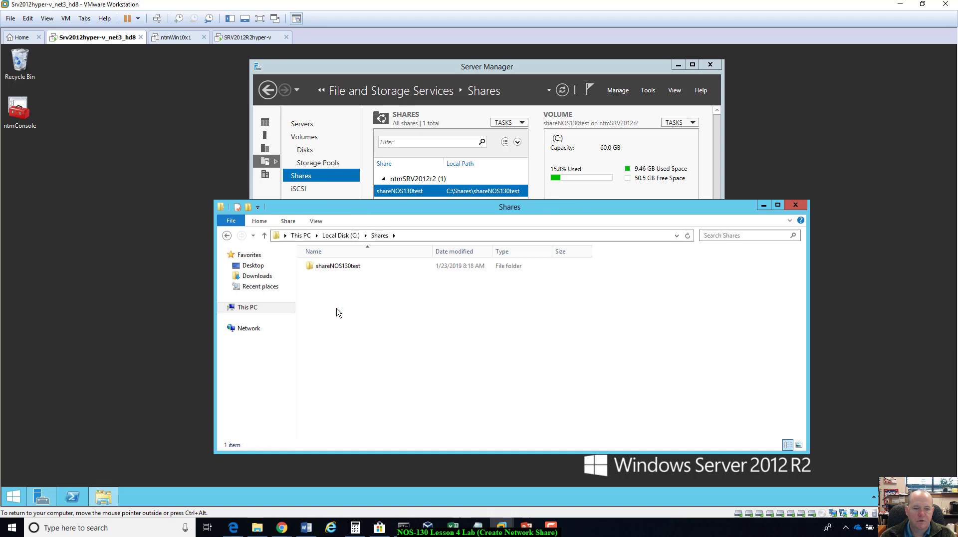
{"action": "left_click", "coordinate": [349, 266]}
{"action": "right_click", "coordinate": [350, 266]}
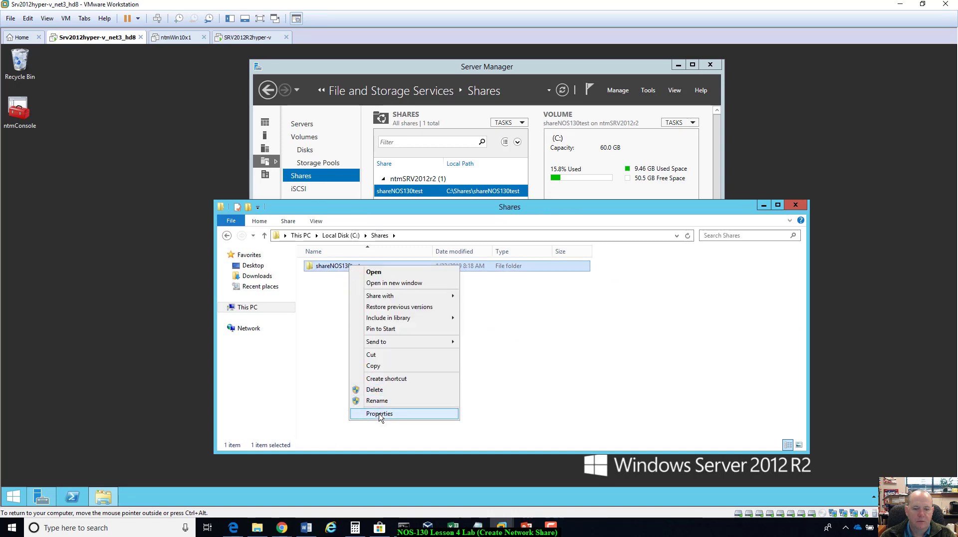
{"action": "left_click", "coordinate": [379, 413]}
Step: Examine the folder's security permissions for SYSTEM, Administrators and Users, and check its network sharing details
{"action": "left_click", "coordinate": [418, 266]}
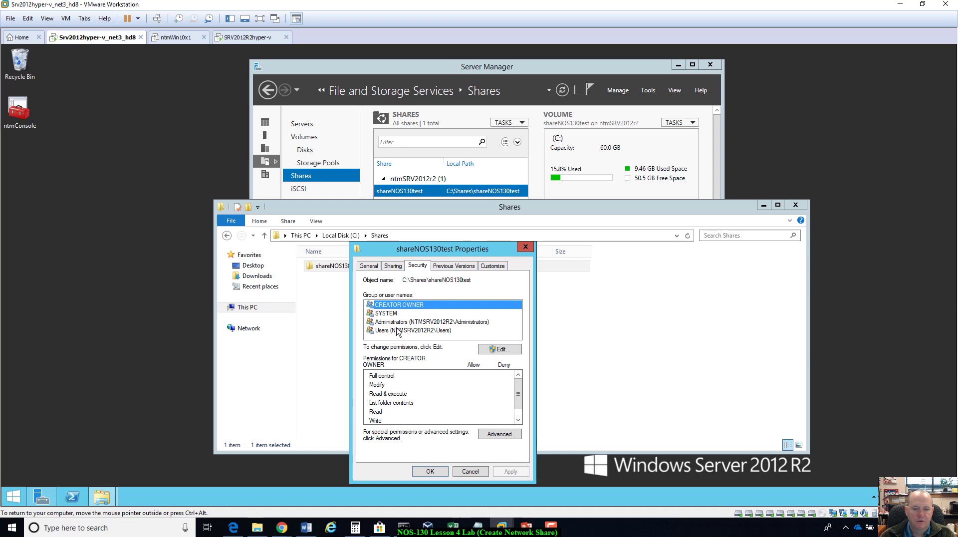
{"action": "left_click", "coordinate": [388, 314]}
{"action": "left_click", "coordinate": [394, 322]}
{"action": "left_click", "coordinate": [390, 331]}
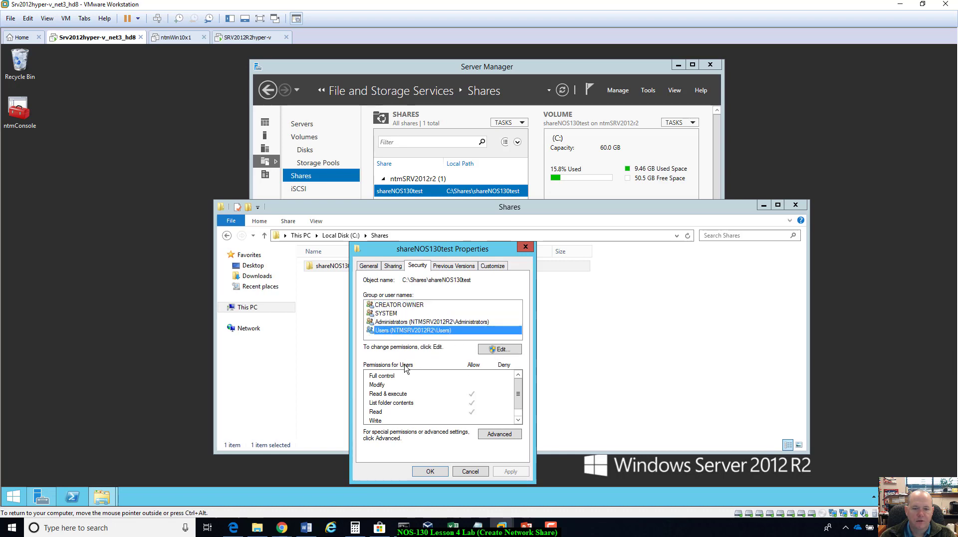
{"action": "left_click", "coordinate": [394, 268]}
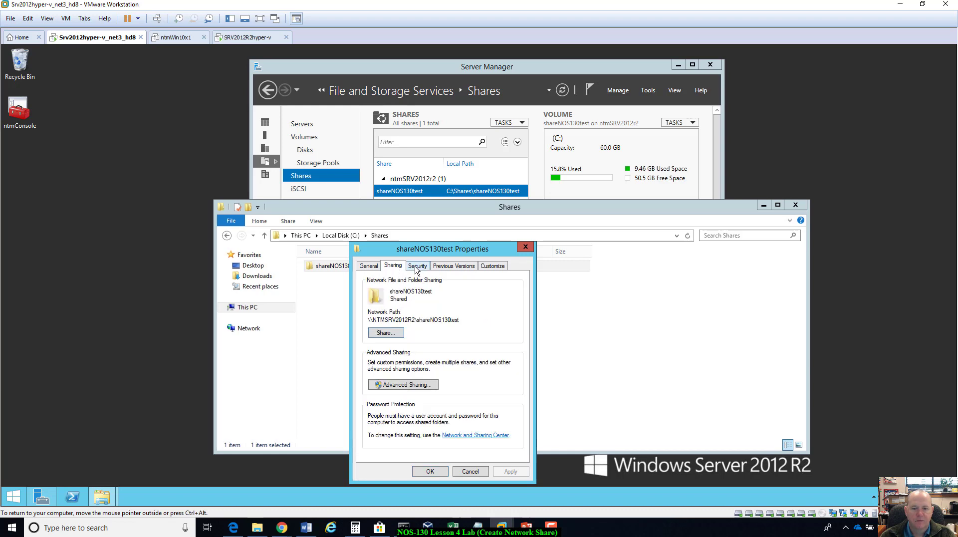
{"action": "left_click", "coordinate": [416, 267]}
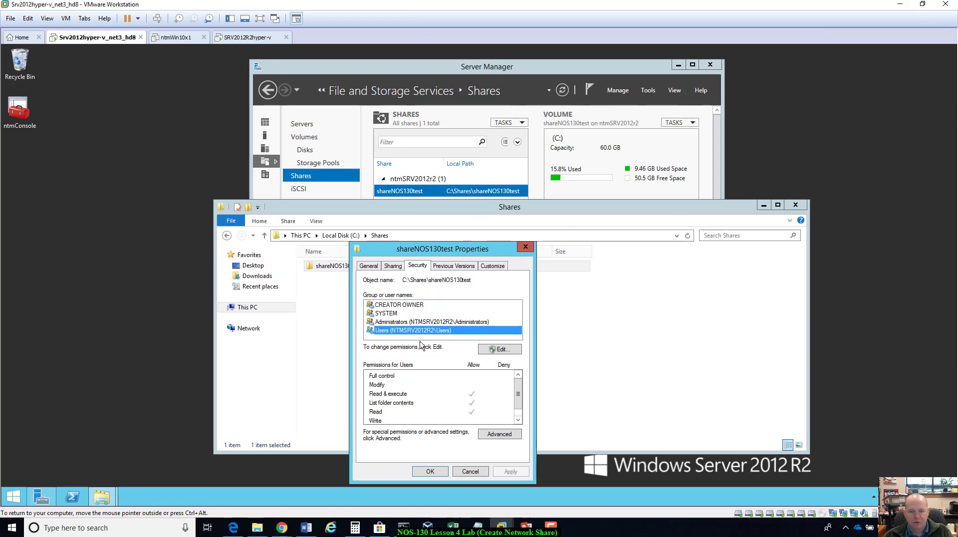
Step: Compare the folder's sharing and security settings with its entry in Server Manager, and return to the Shares folder window
{"action": "left_click_drag", "start_coordinate": [448, 252], "coordinate": [481, 212]}
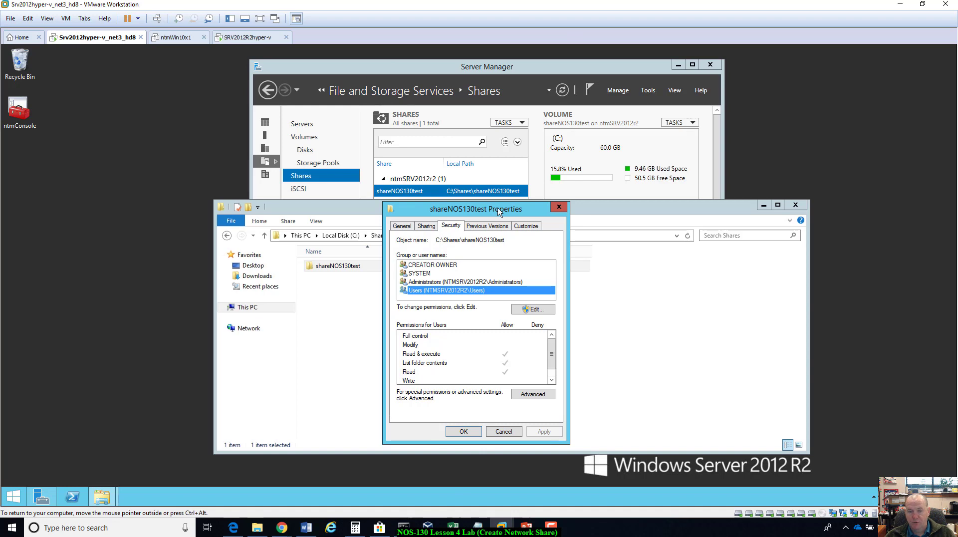
{"action": "left_click_drag", "start_coordinate": [498, 212], "coordinate": [535, 226]}
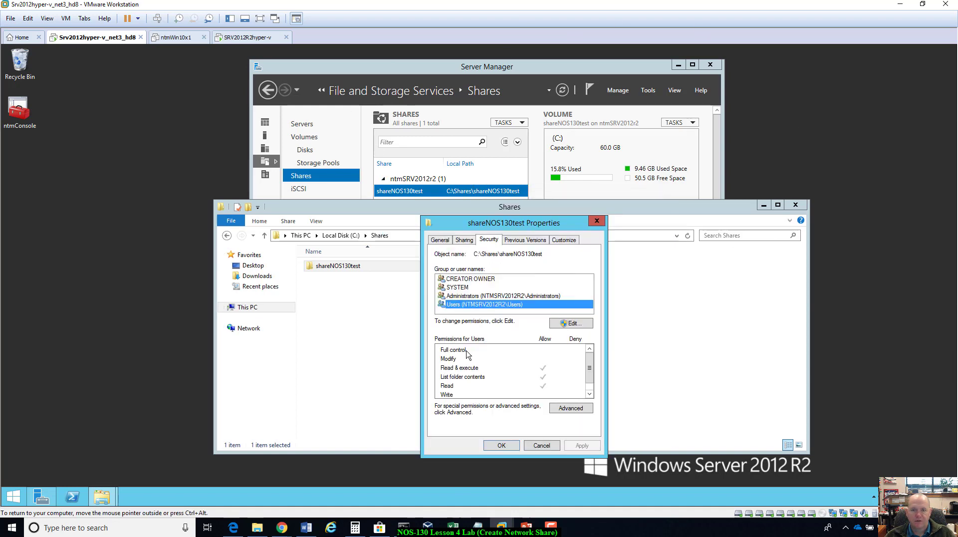
{"action": "left_click", "coordinate": [489, 69]}
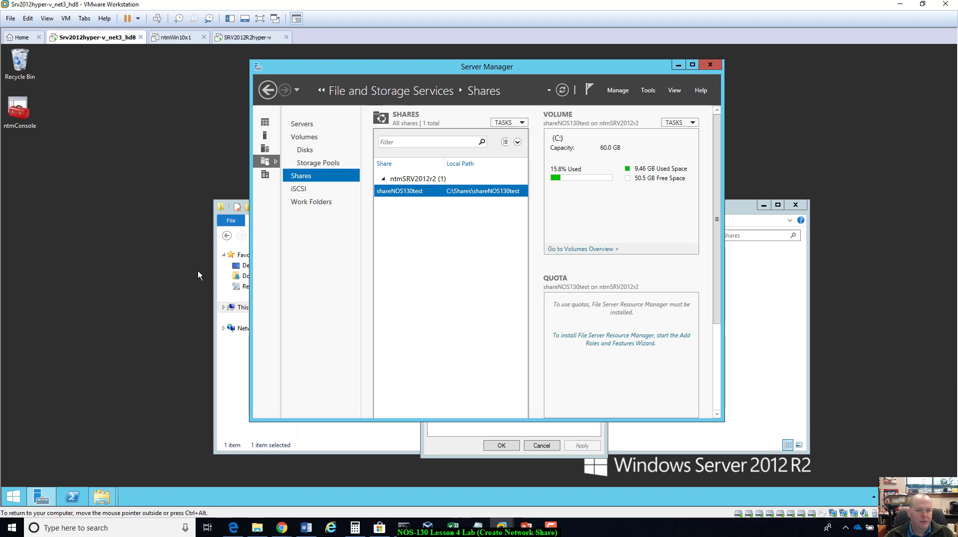
{"action": "left_click", "coordinate": [441, 453]}
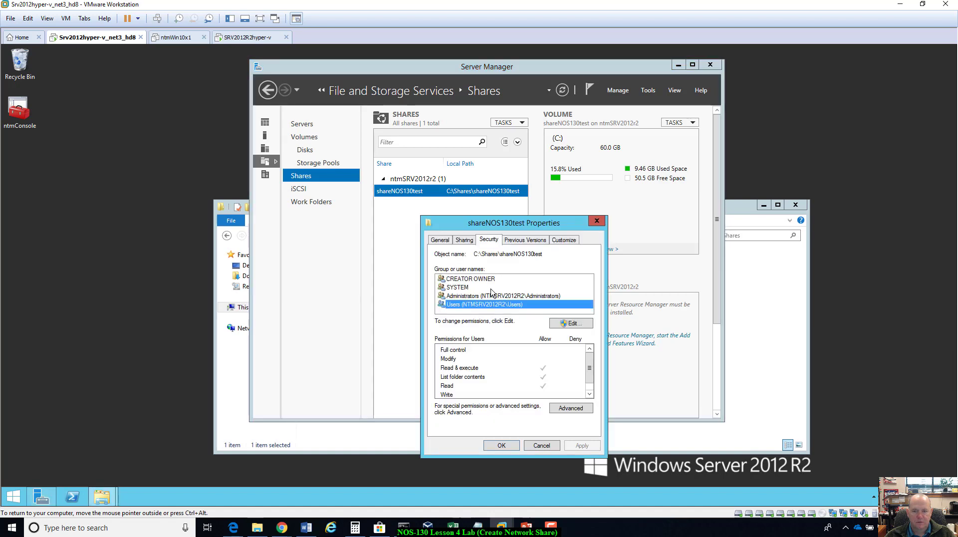
{"action": "left_click", "coordinate": [463, 241]}
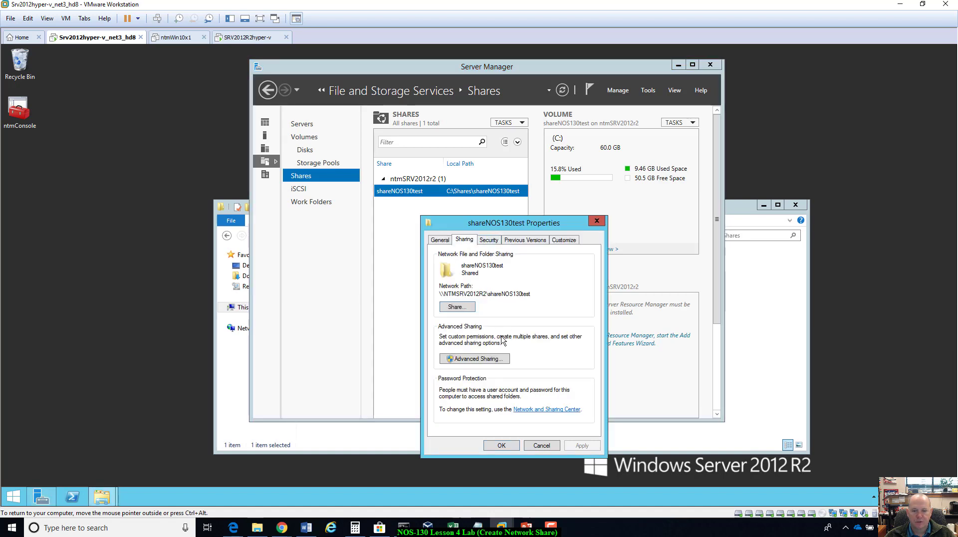
{"action": "left_click", "coordinate": [489, 239]}
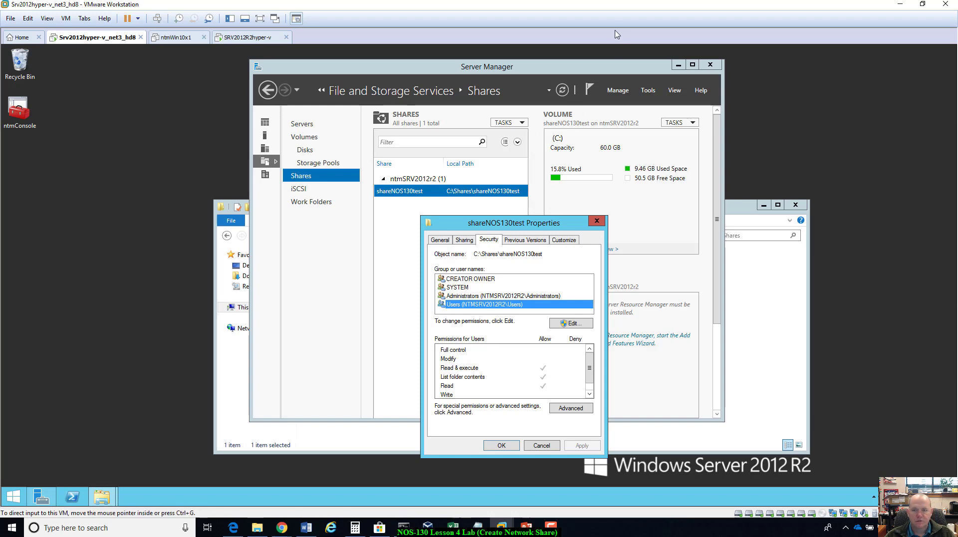
{"action": "left_click", "coordinate": [241, 389]}
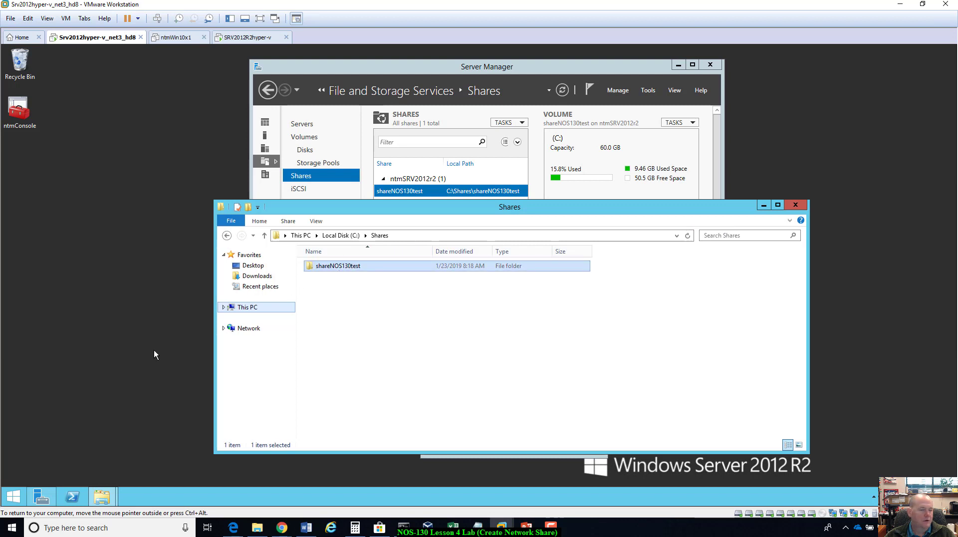